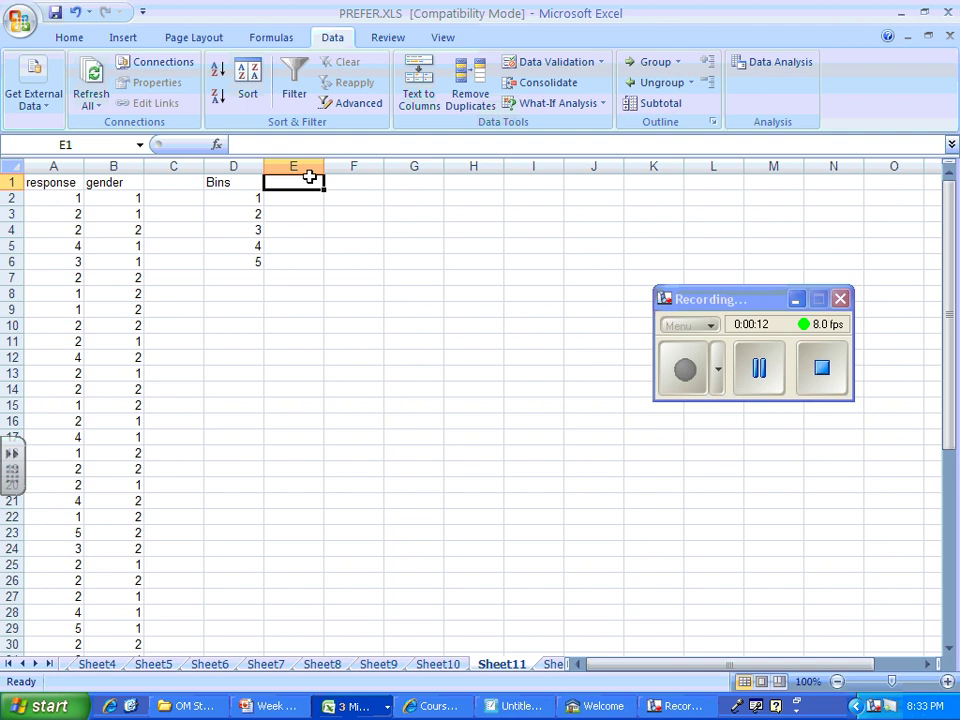
Step: Start the Histogram analysis tool and set its input range to the response column, A1:A51
click(773, 64)
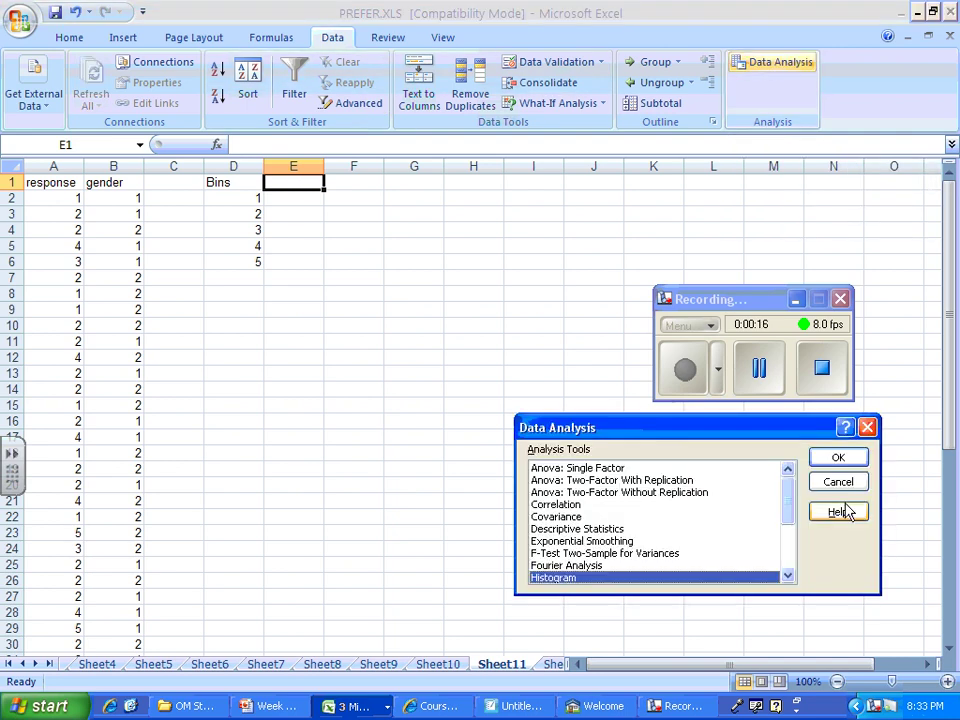
click(822, 458)
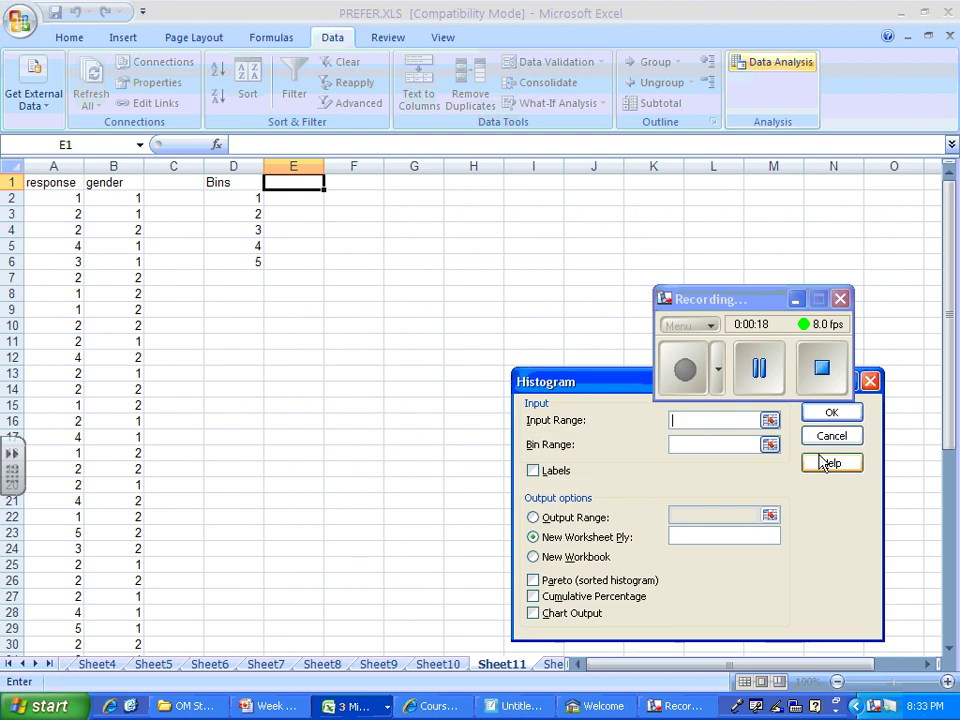
click(769, 421)
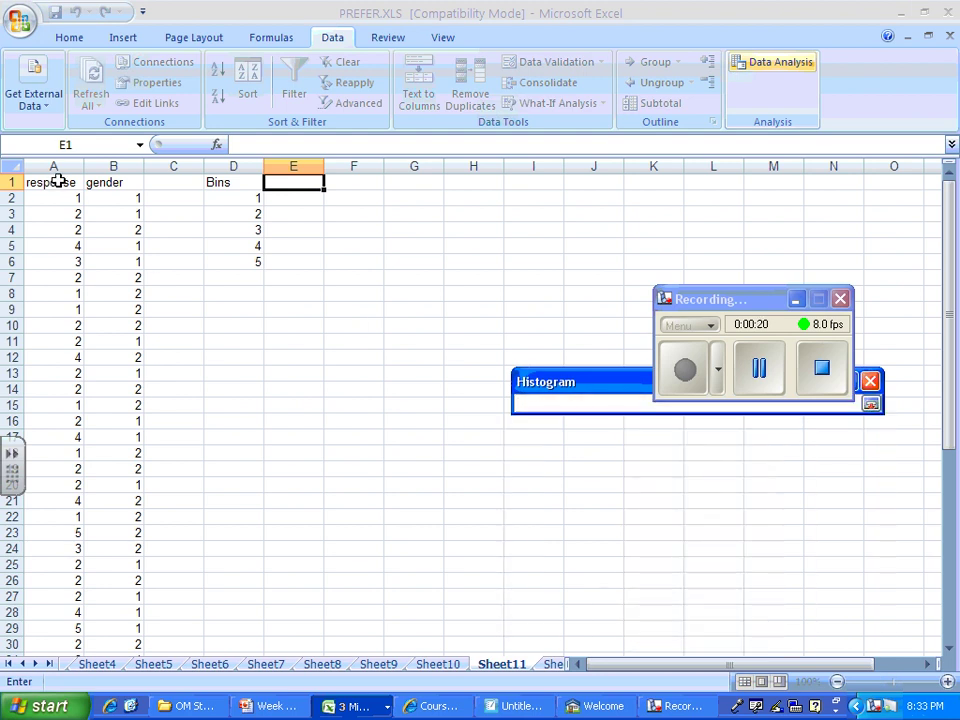
drag(58, 180, 47, 626)
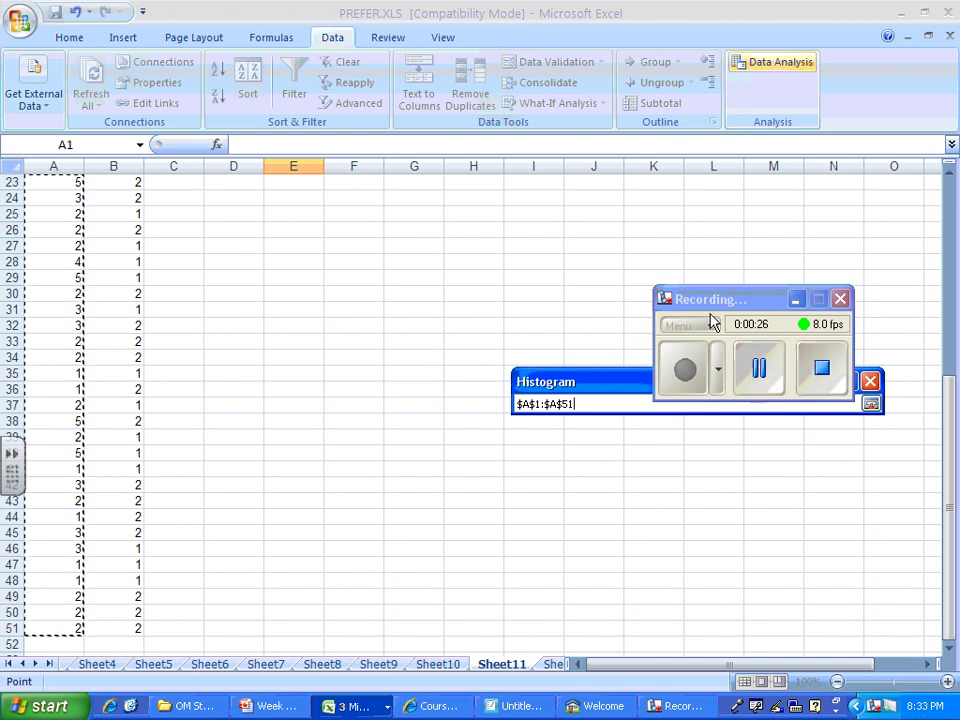
drag(720, 299, 788, 538)
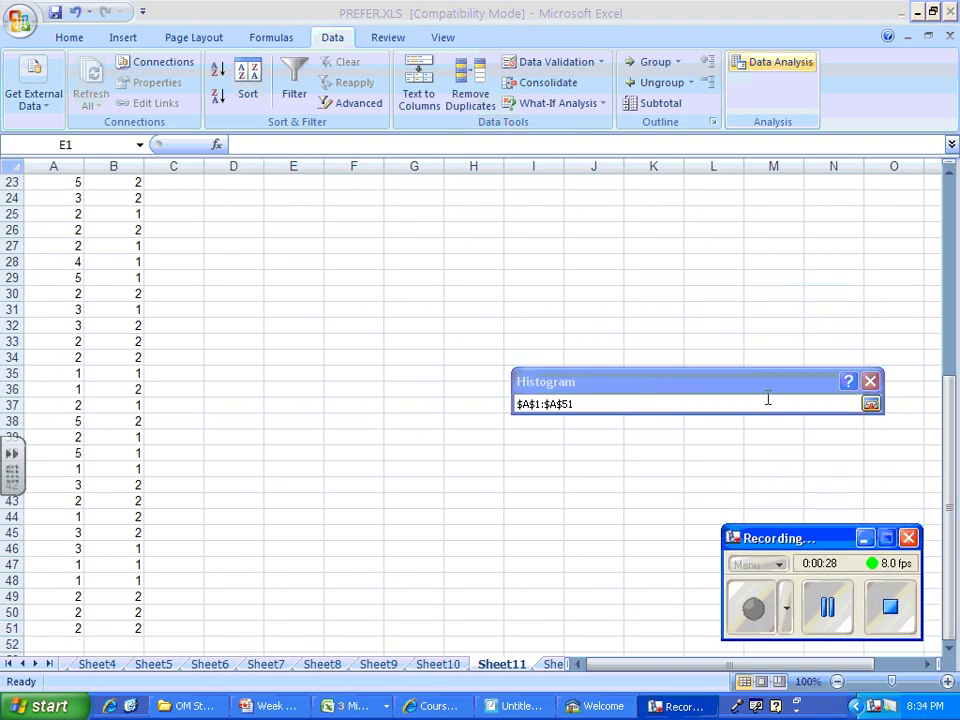
click(871, 406)
key(Tab)
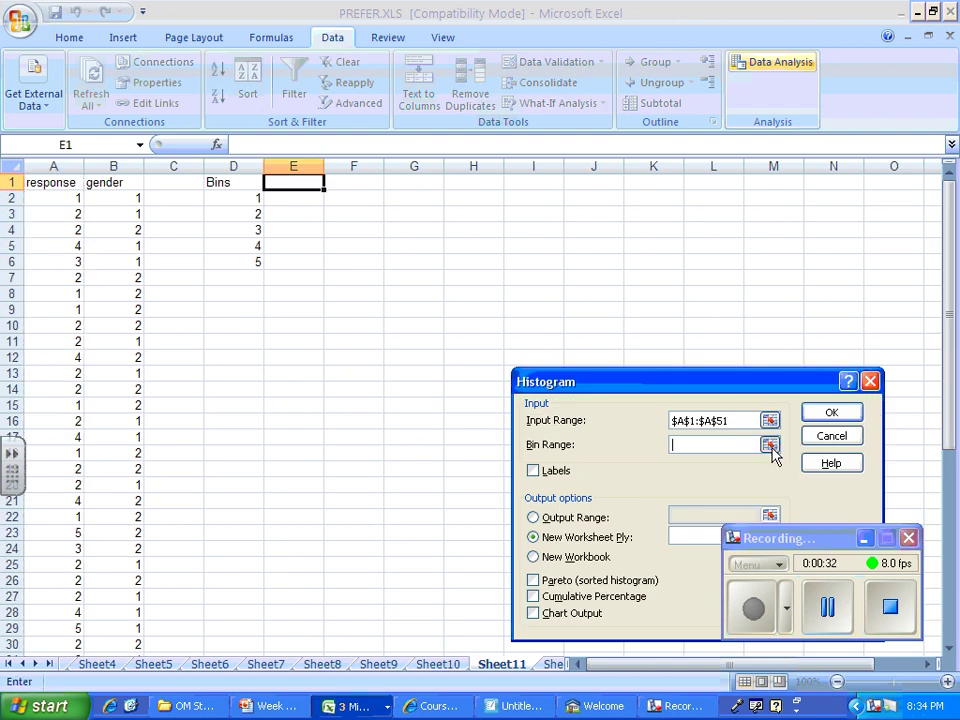
Step: Set the histogram's bin range to D1:D6 and mark the ranges as including labels
click(770, 446)
drag(226, 182, 230, 264)
click(869, 406)
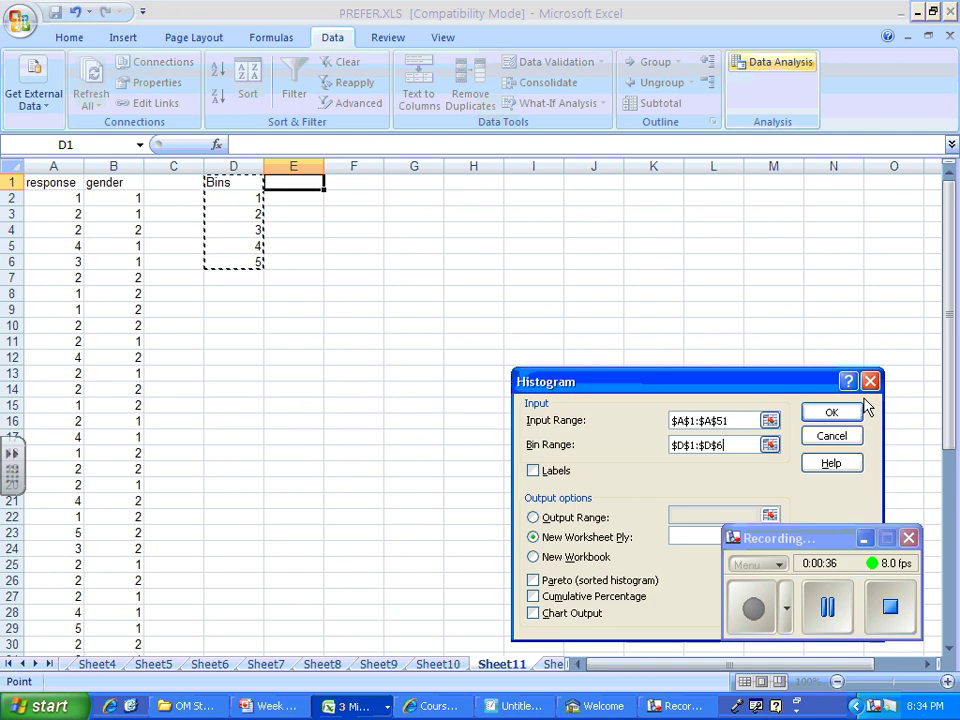
drag(762, 383, 786, 252)
click(560, 331)
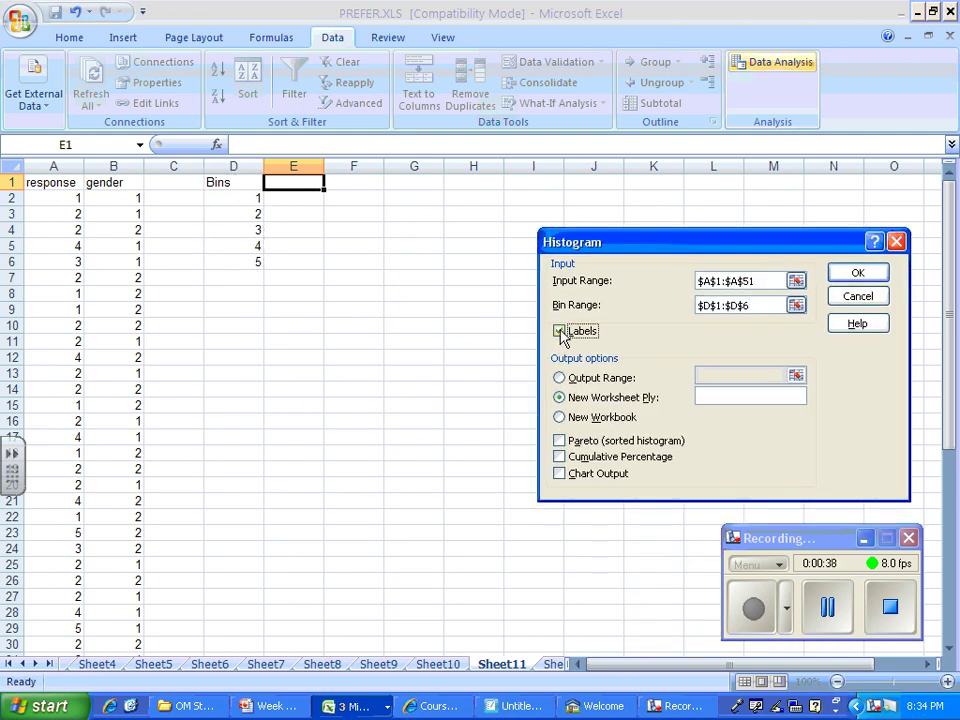
Step: Generate the histogram with chart output, placing the results on the current sheet starting at cell F1
click(560, 378)
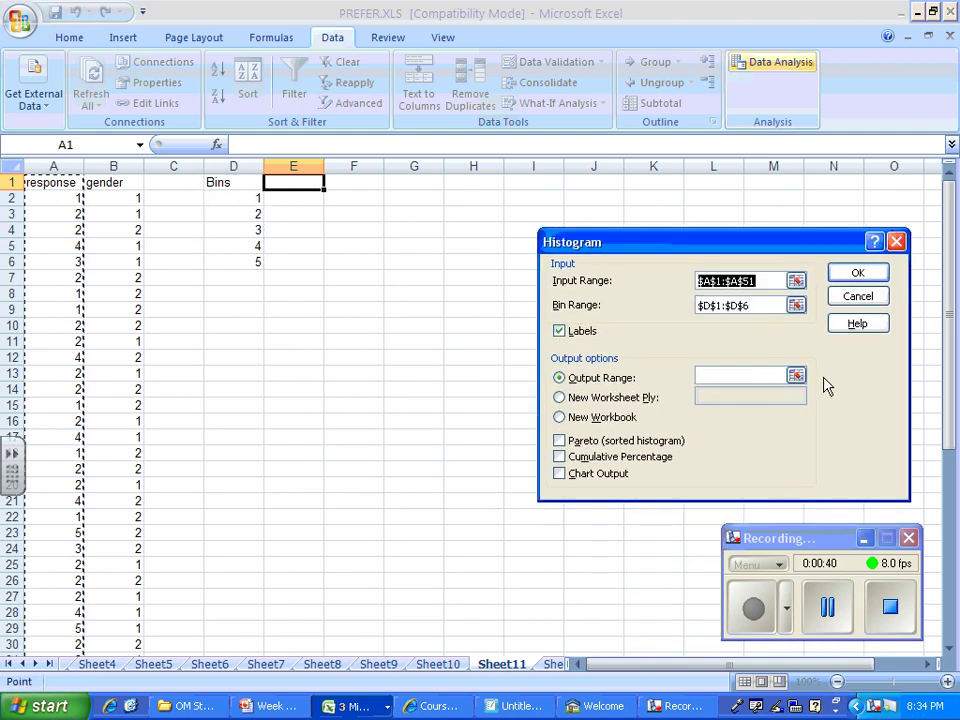
click(796, 375)
click(356, 184)
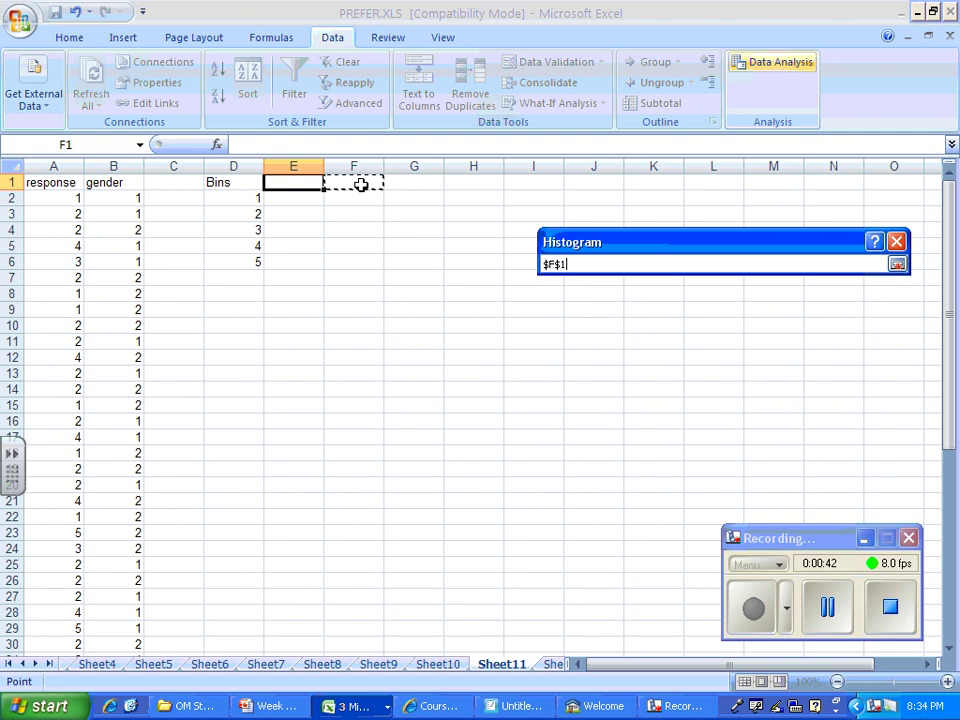
click(897, 264)
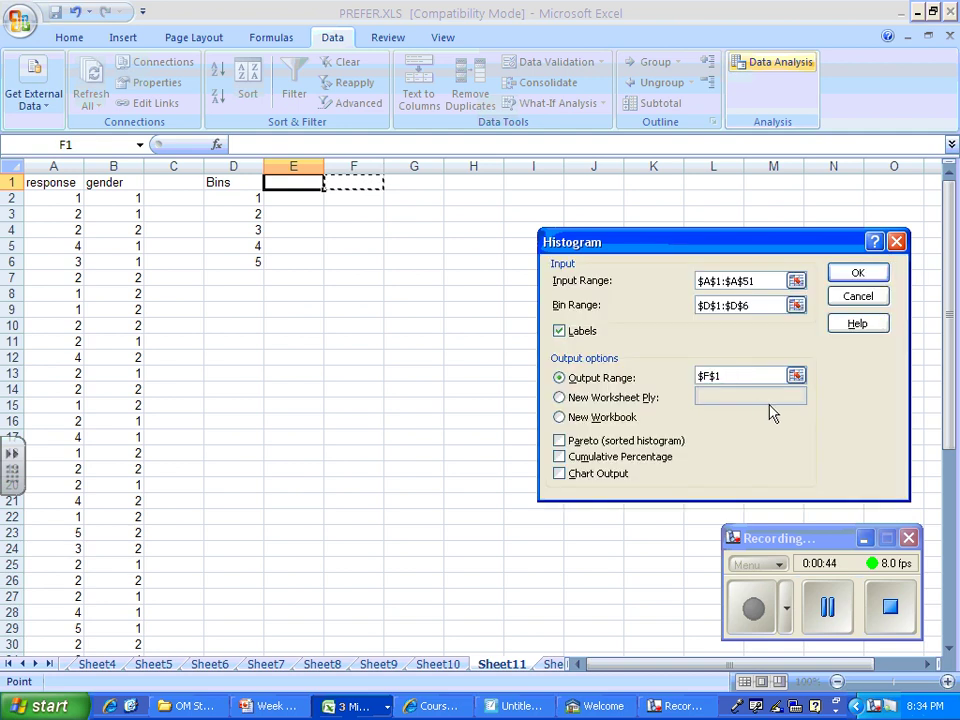
click(561, 474)
click(860, 280)
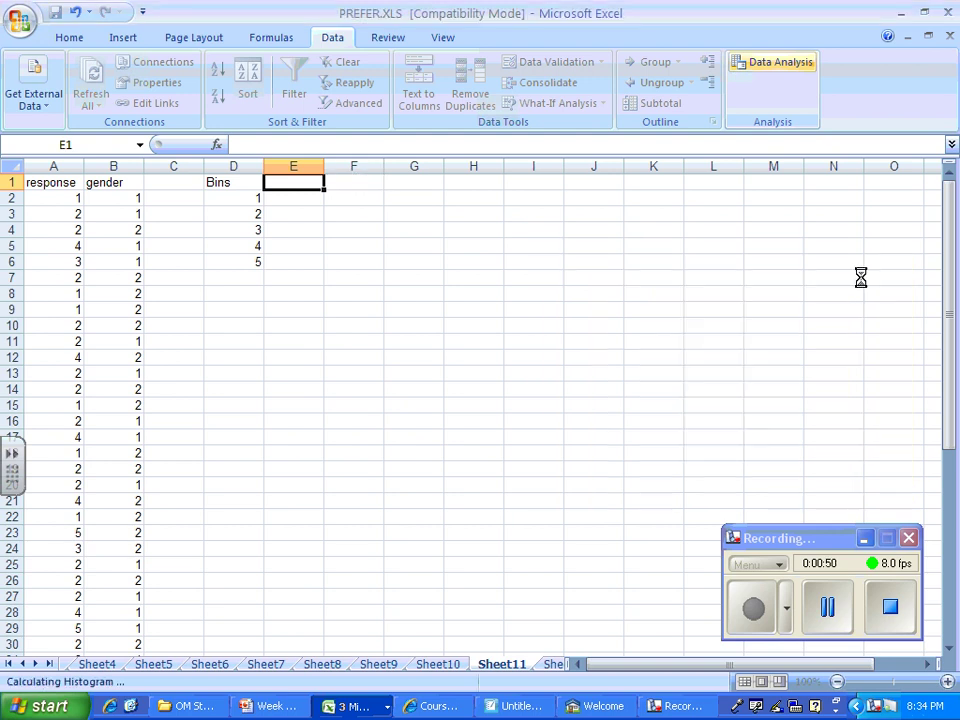
click(490, 407)
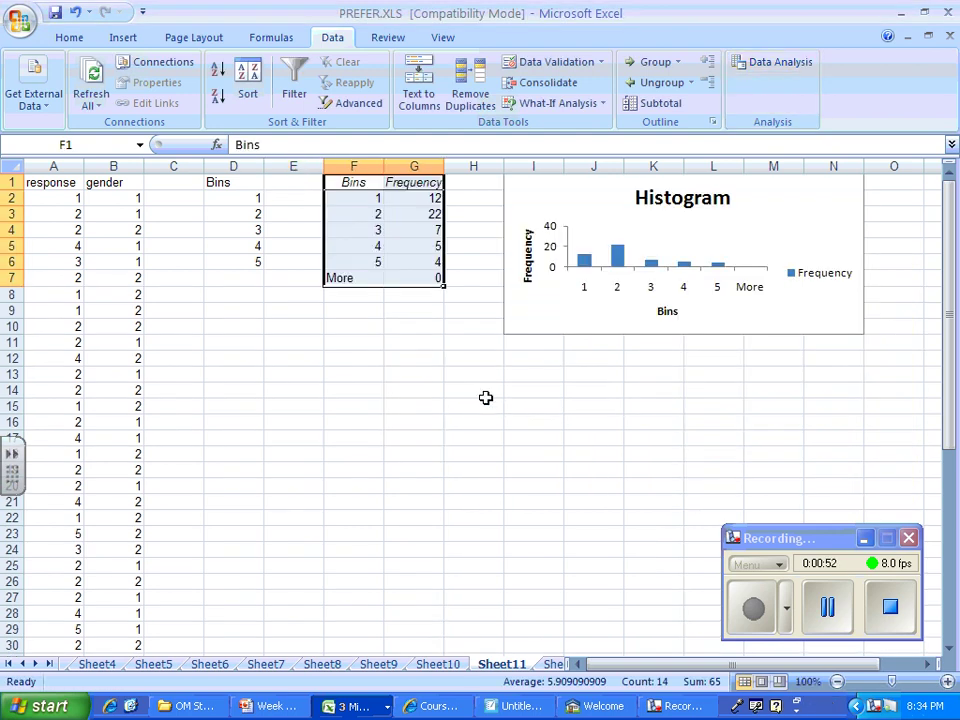
Step: Delete the histogram chart, keeping only the frequency table
click(598, 337)
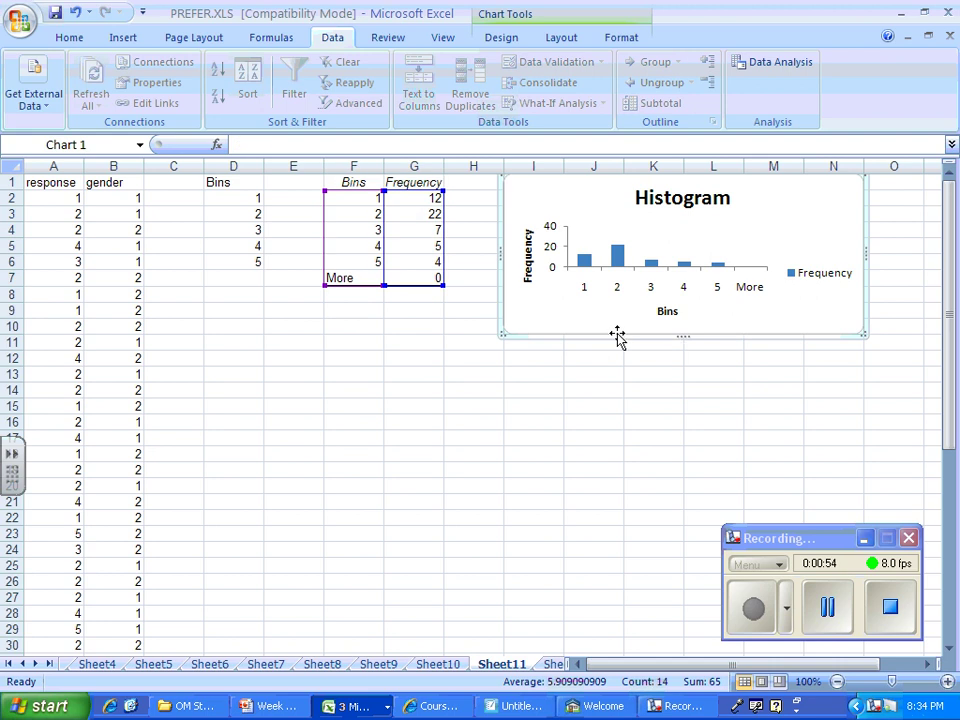
key(Delete)
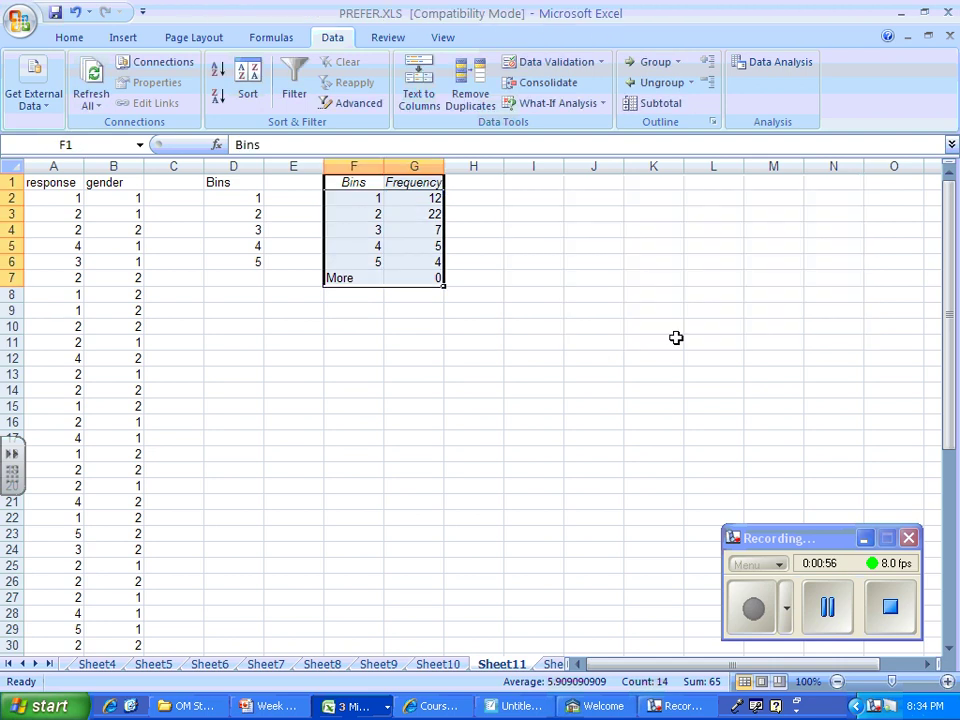
click(424, 386)
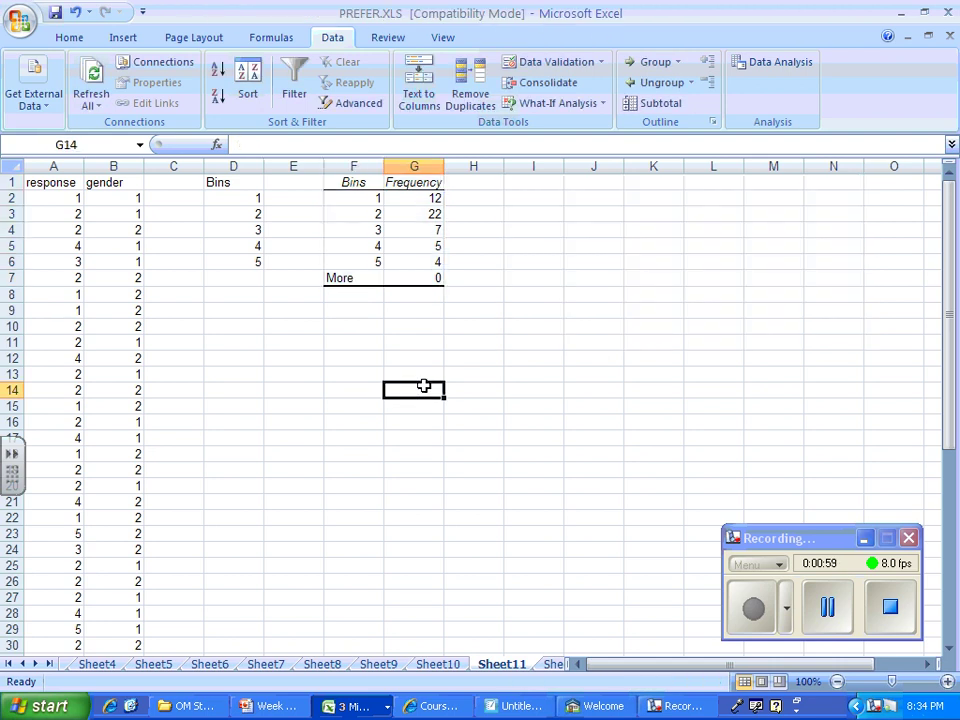
Step: Add a "Total" label in F8 and sum the frequencies in G8 with =sum(G2:G6)
click(377, 297)
text(Total)
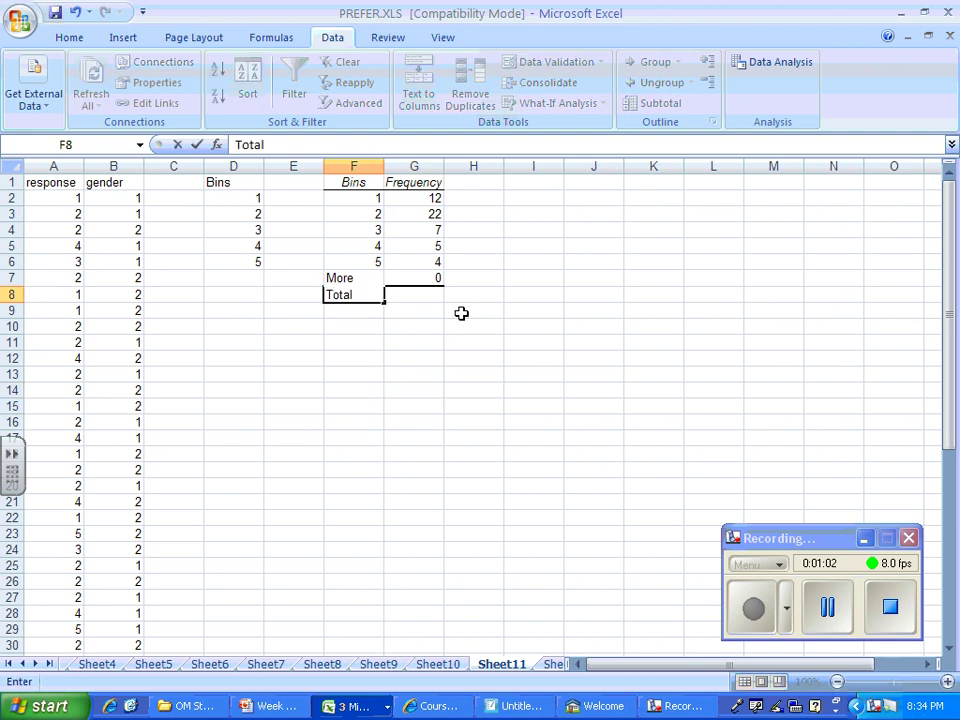
key(Tab)
text(=s)
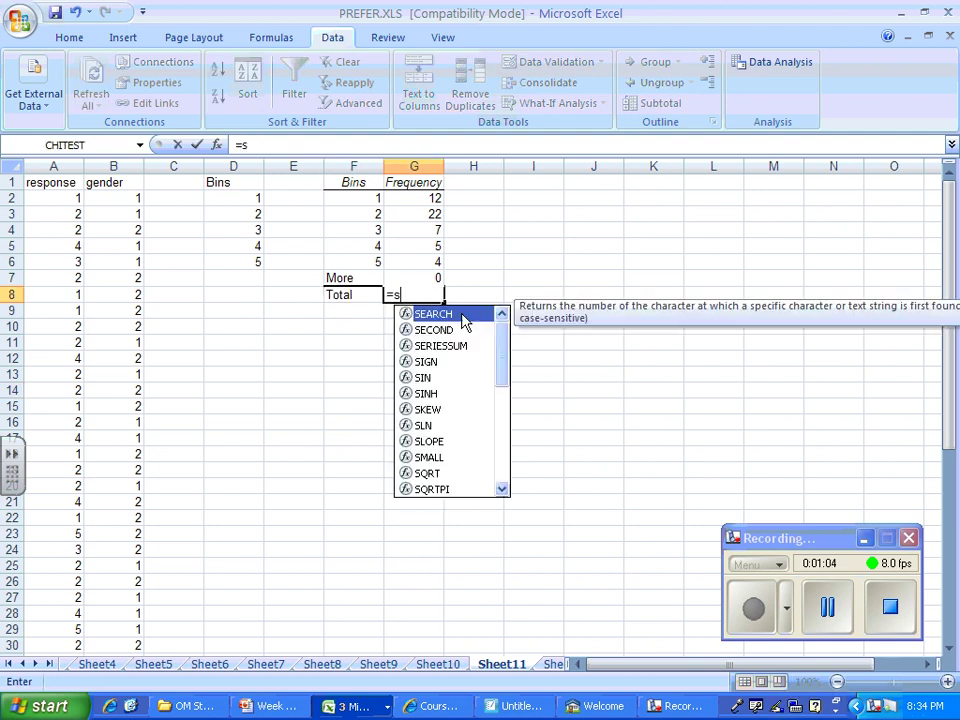
text(um()
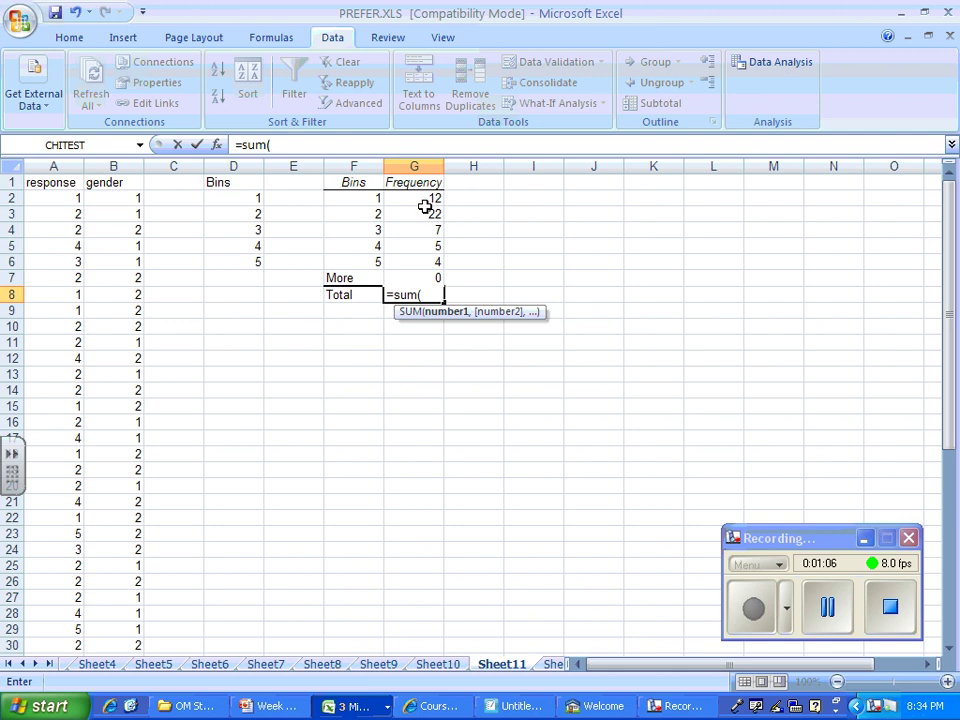
drag(422, 199, 411, 260)
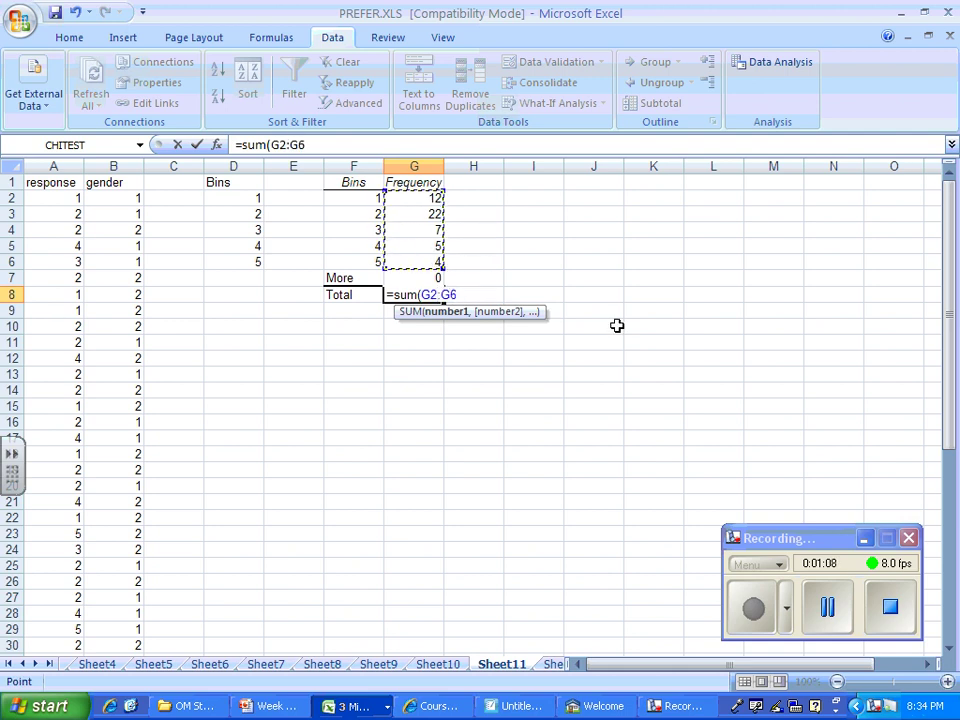
text())
key(Return)
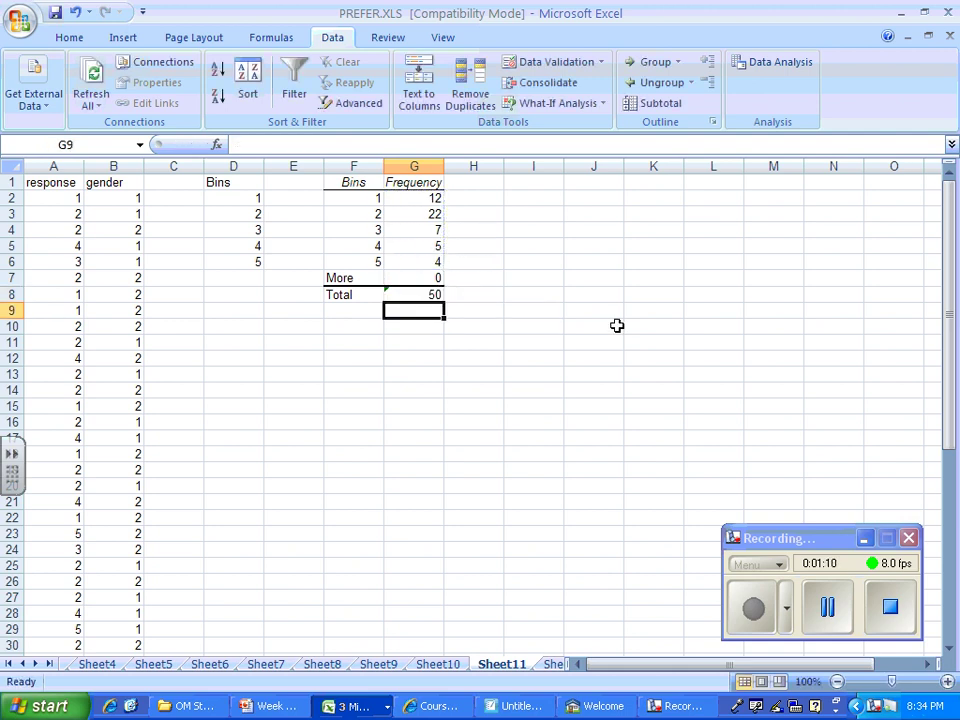
Step: Enter the column heading "Expected Frequency" in cell H1
click(474, 181)
text(Expected Frq)
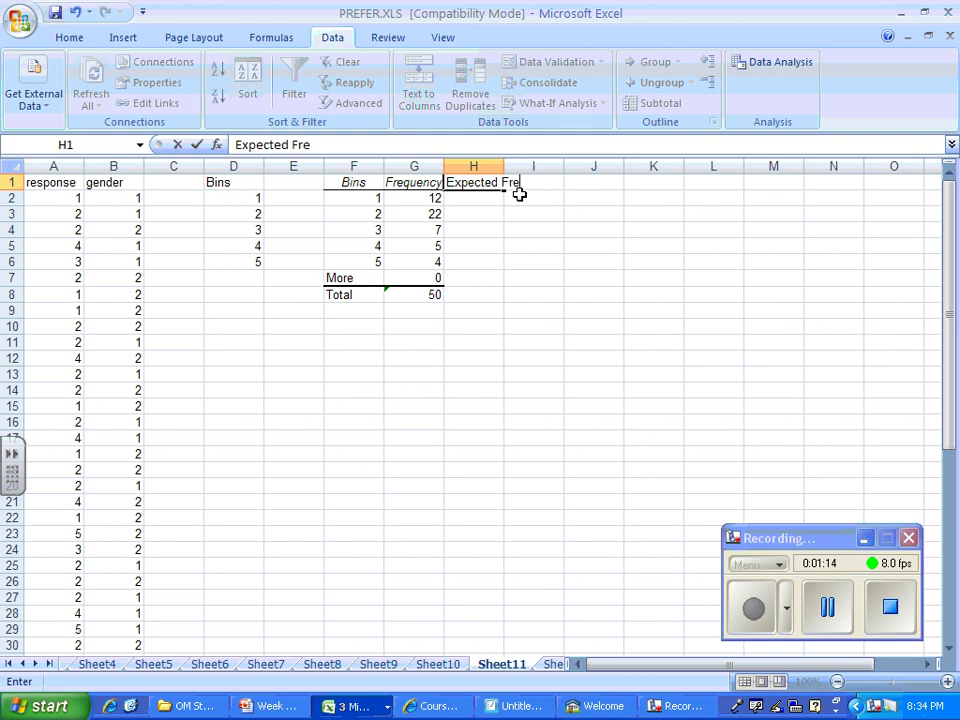
text(quency)
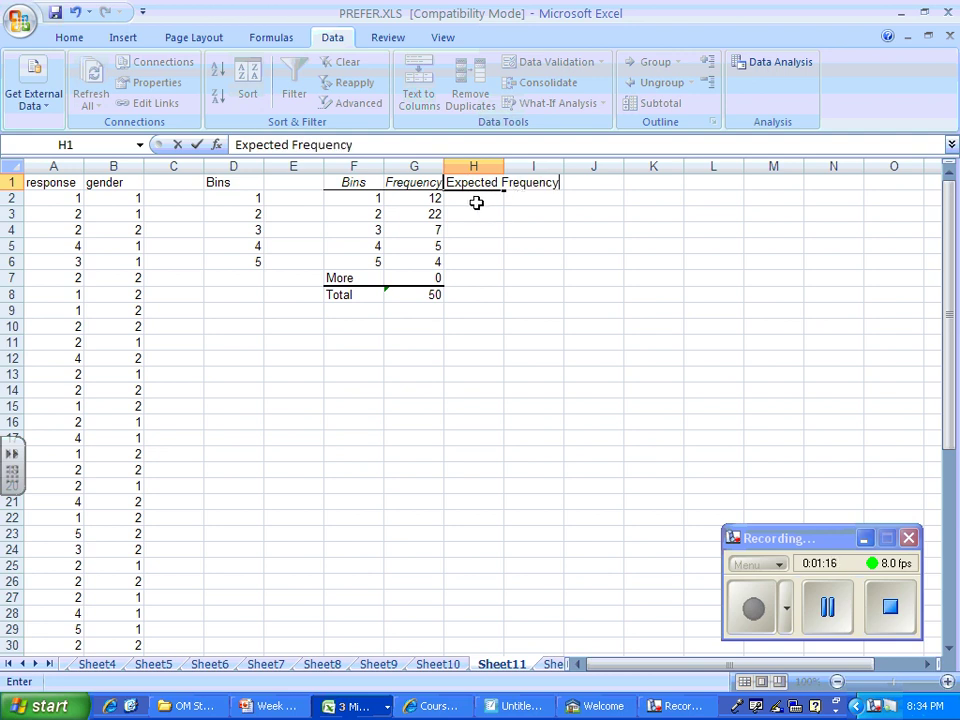
Step: Fill in the expected frequencies with =50/5 in H2 and the value 10 in each of H3 to H6
click(477, 201)
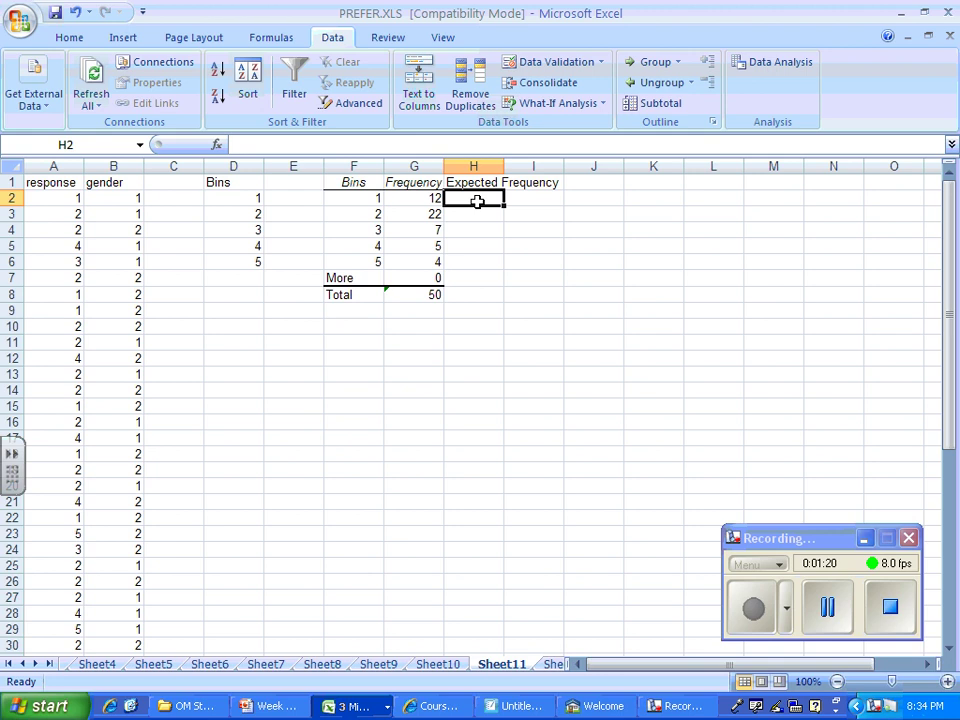
text(=50/)
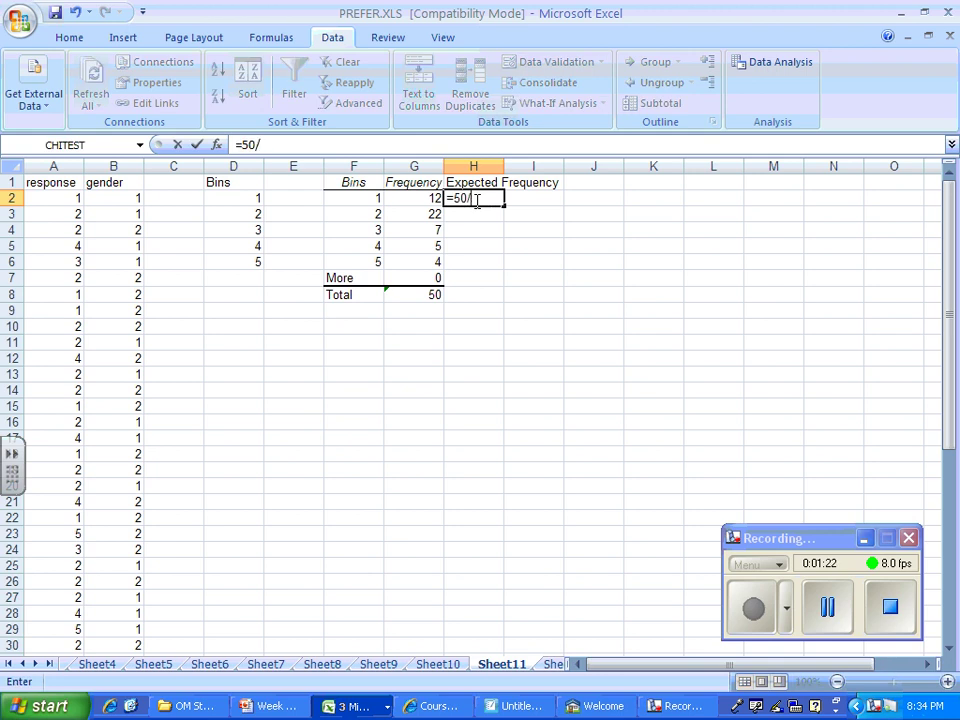
text(5)
key(Return)
text(10)
key(Return)
text(10)
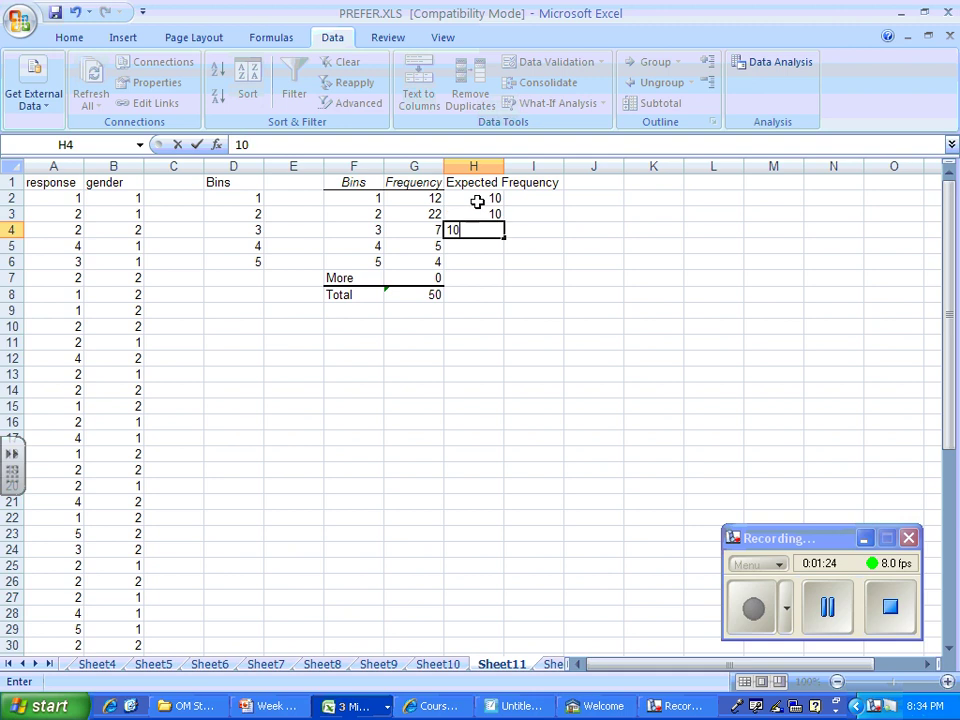
key(Return)
text(10)
key(Return)
text(10)
key(Return)
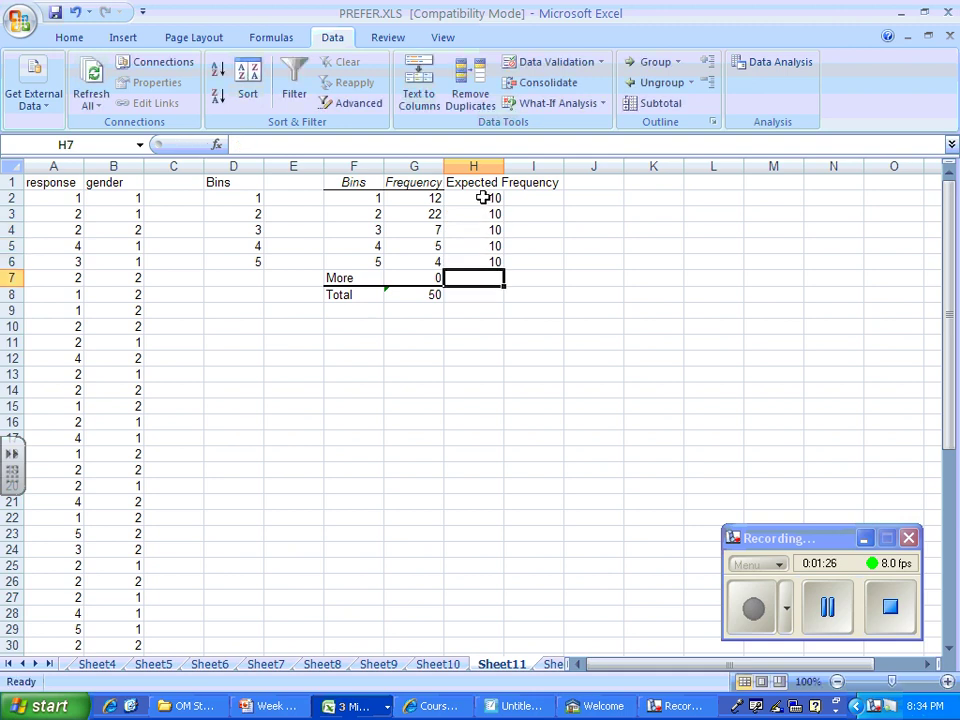
Step: Enter the label "Chi Squared Goodness of Fit Test p value" in cell F10
click(352, 327)
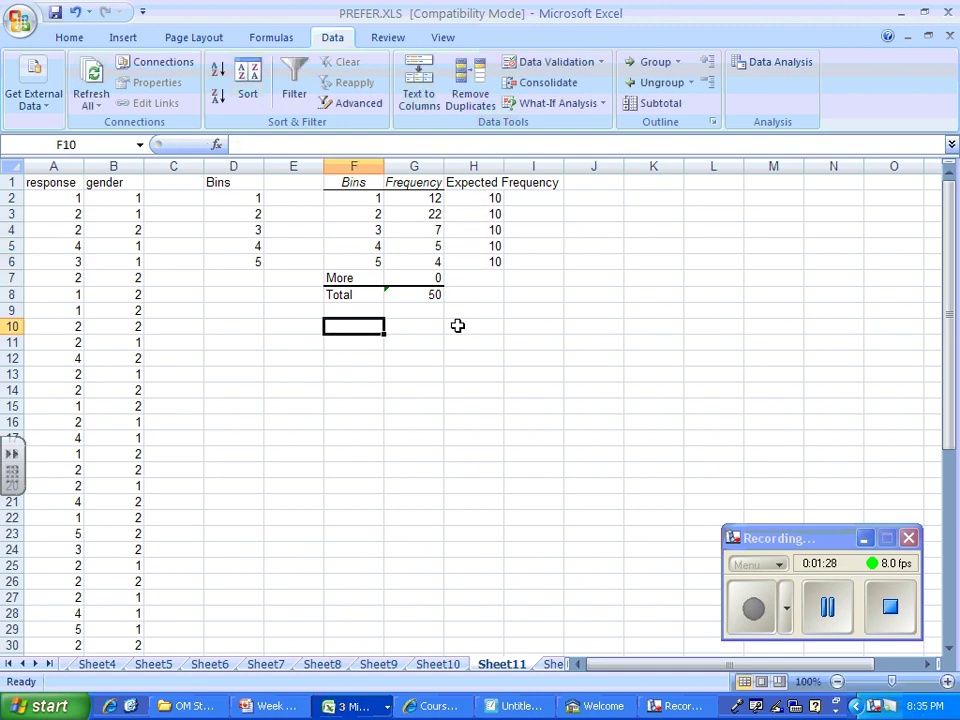
text(Chi Squared Tes)
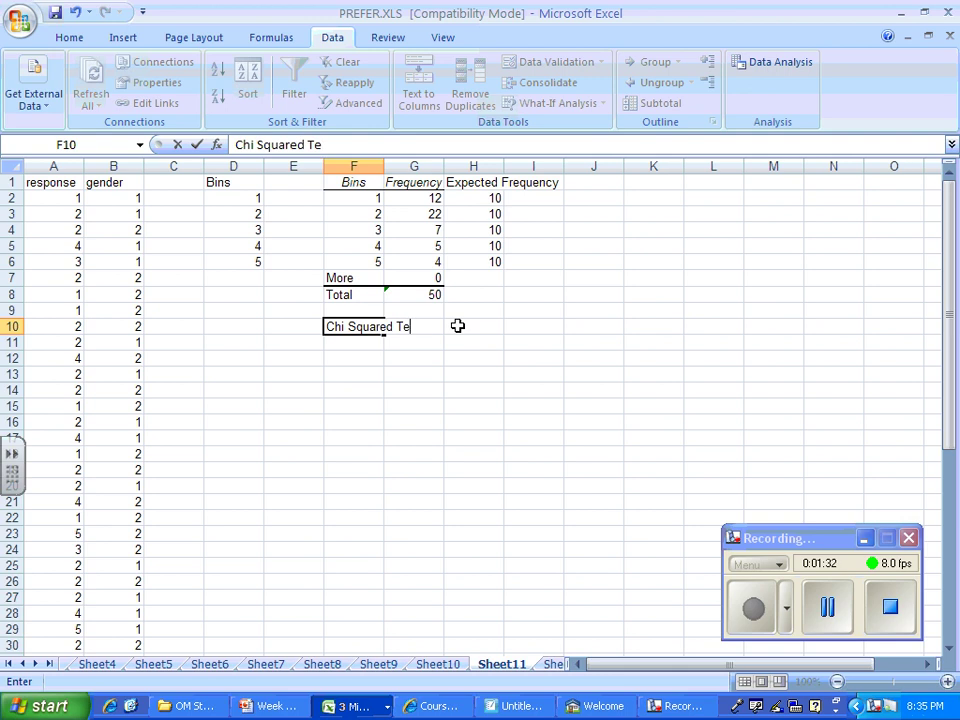
key(BackSpace)
key(BackSpace)
text(Goodness of )
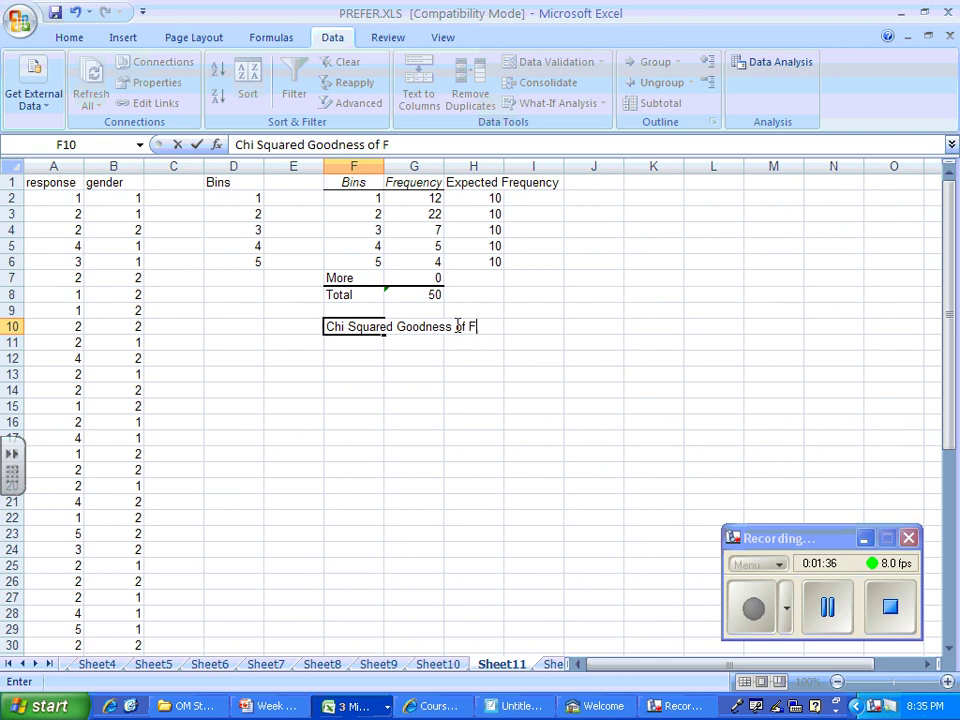
text(Fit Test p value)
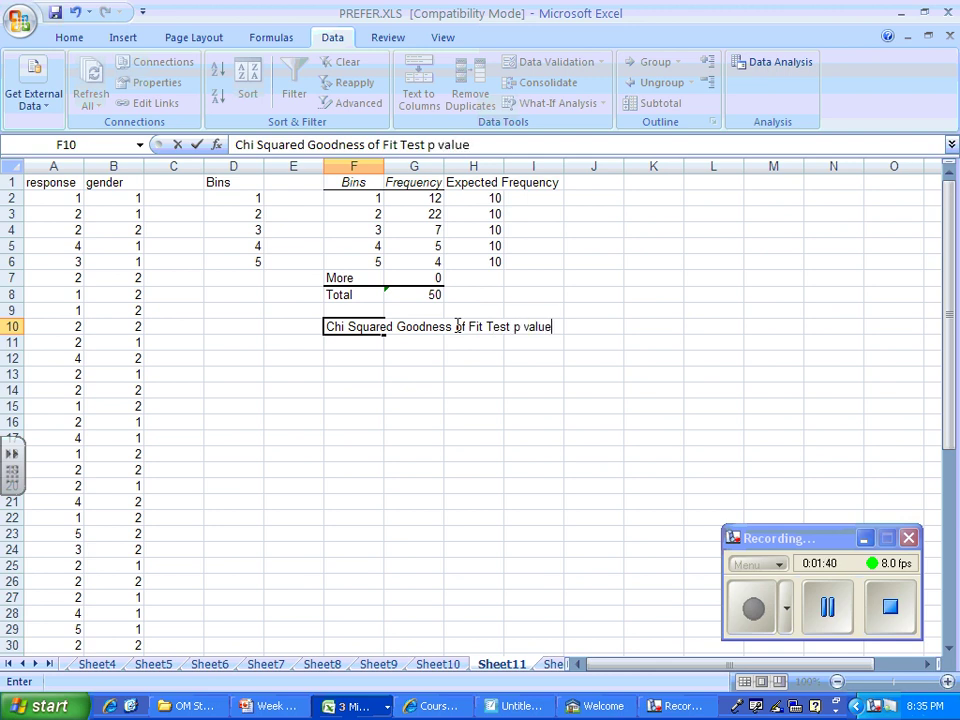
key(Return)
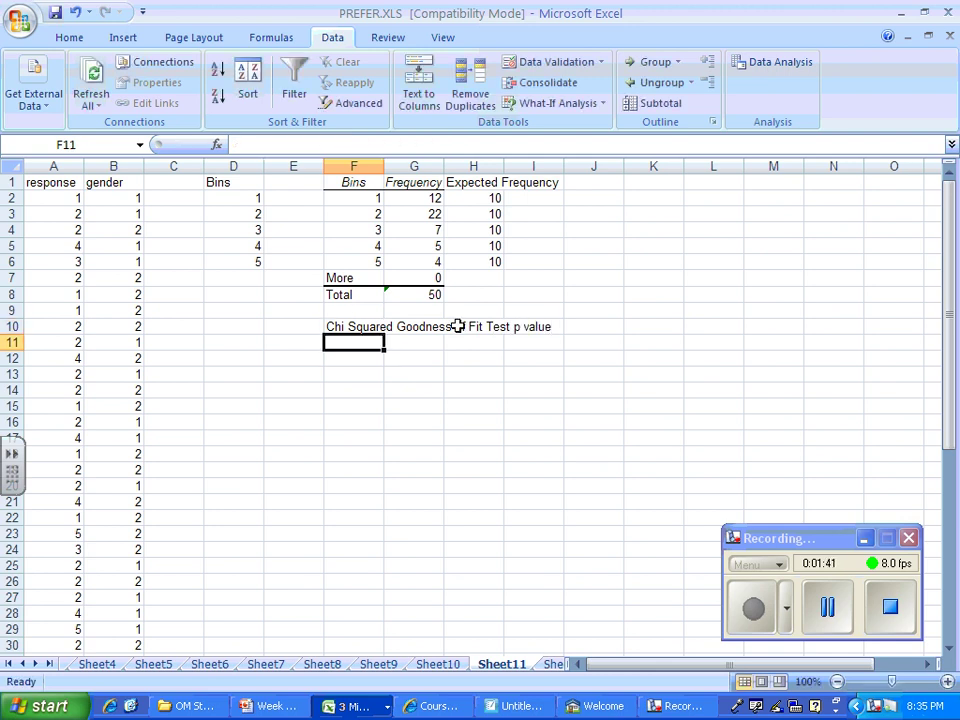
Step: Compute the p value in F11 with CHITEST, using G2:G6 as the actual range and H2:H6 as the expected range
click(216, 144)
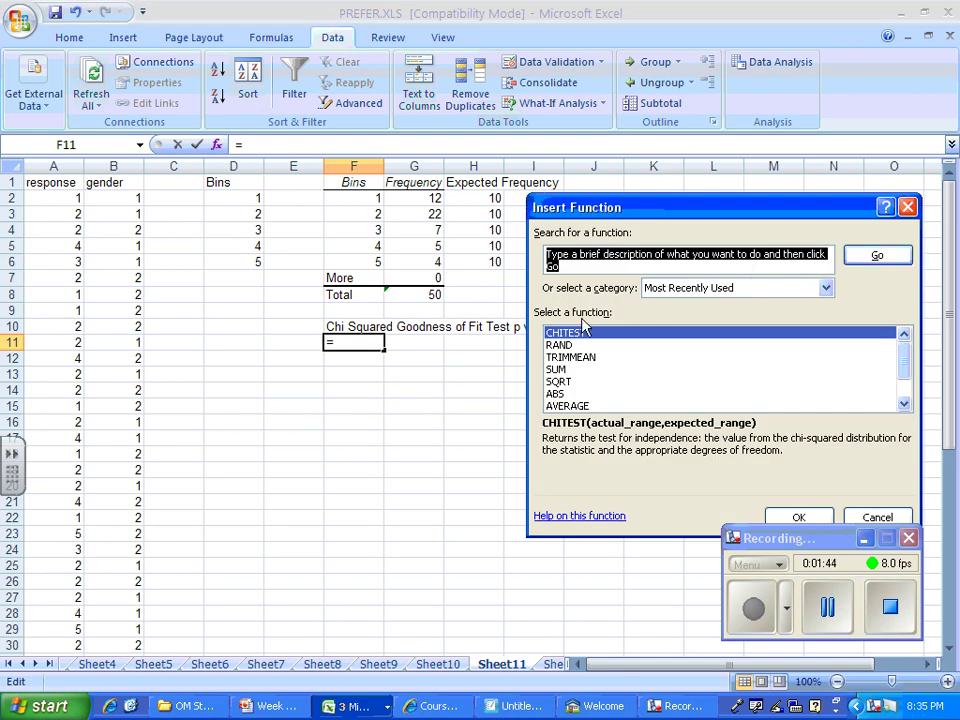
key(Tab)
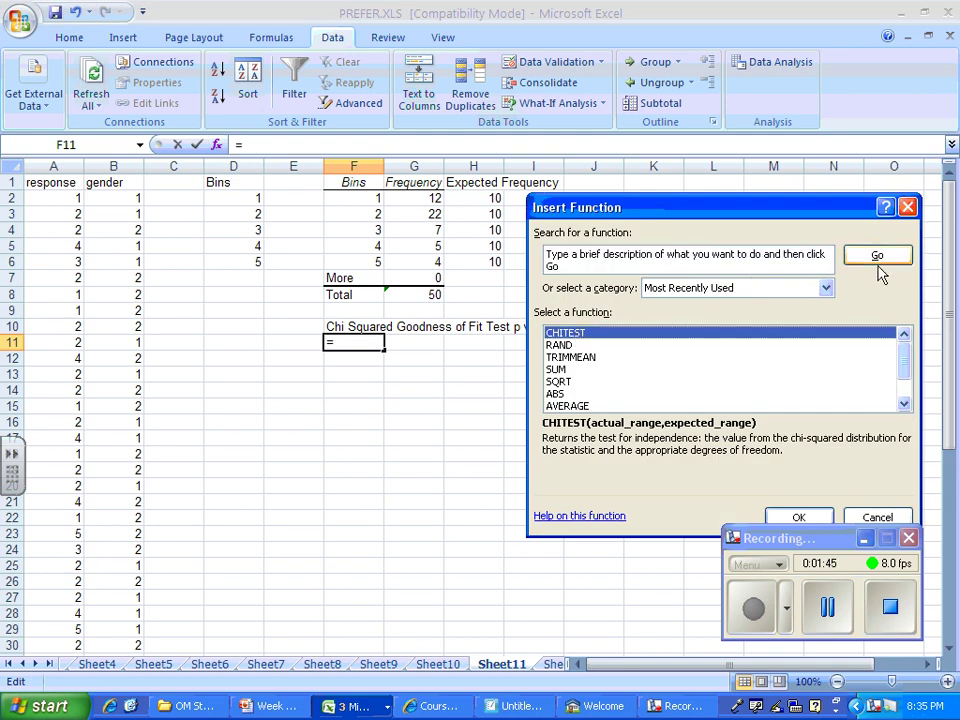
click(799, 516)
click(727, 294)
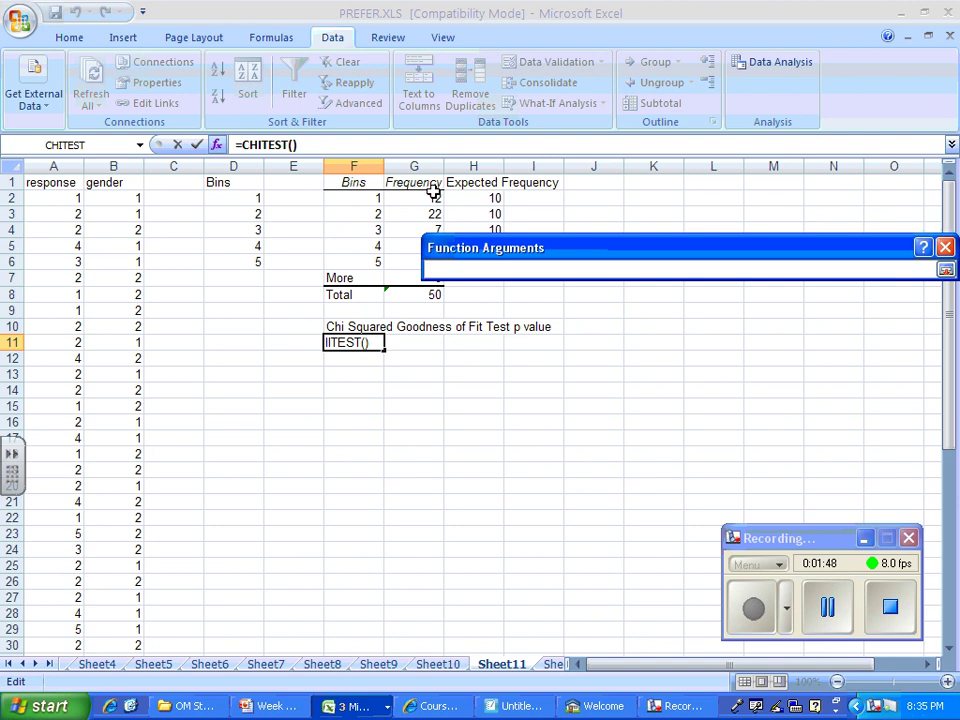
drag(426, 198, 419, 262)
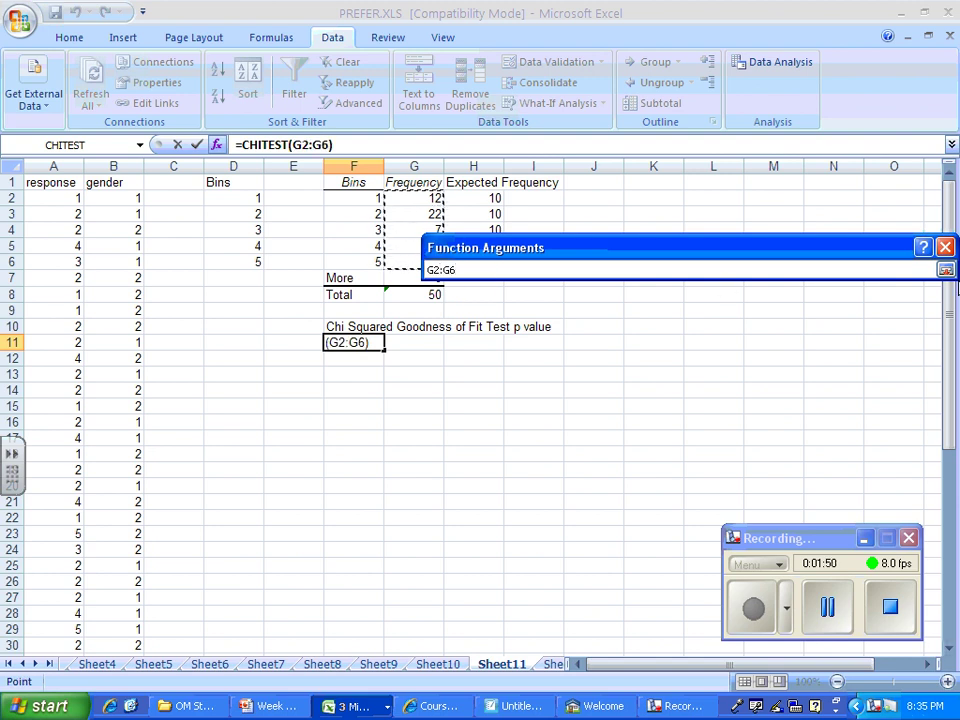
click(945, 270)
key(Tab)
click(727, 316)
drag(490, 200, 488, 260)
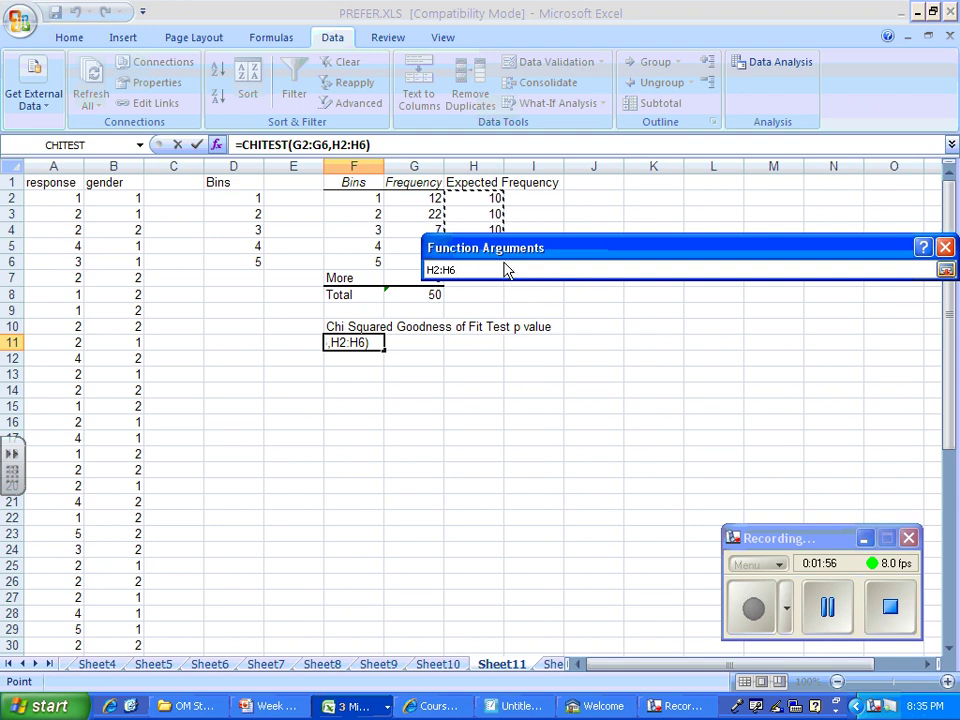
click(945, 270)
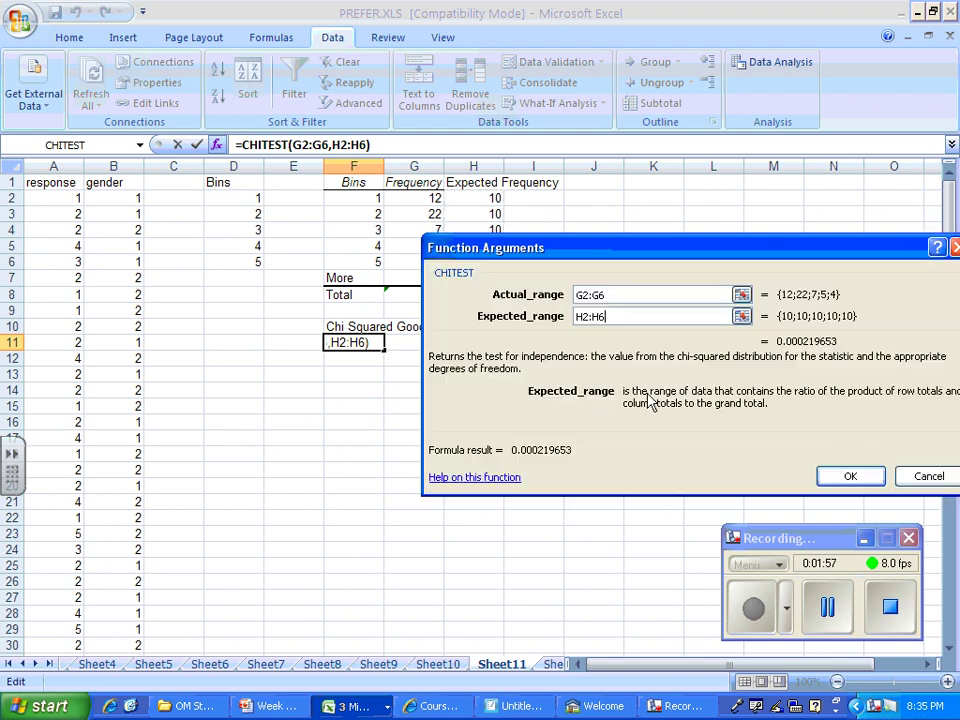
click(851, 477)
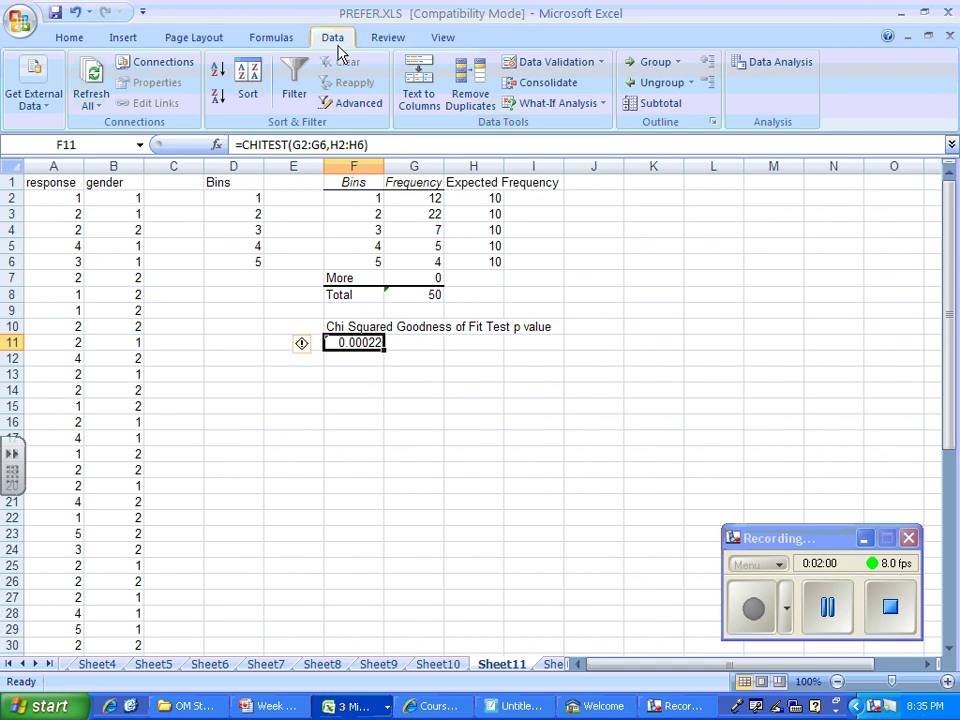
Step: Insert a text box below the p value stating "Ho: The data for responses is uniformly distributed." and "Ha: The data for responses is not uniformly distributed."
click(123, 38)
click(648, 95)
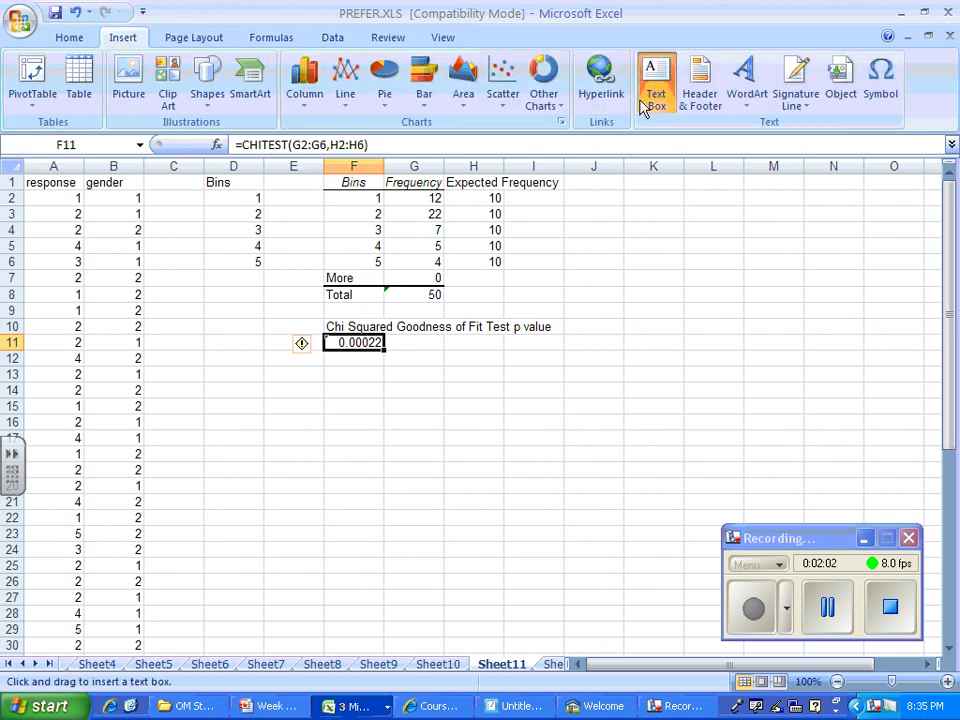
mouse_move(269, 366)
mouse_down()
mouse_move(459, 465)
mouse_move(633, 524)
mouse_up()
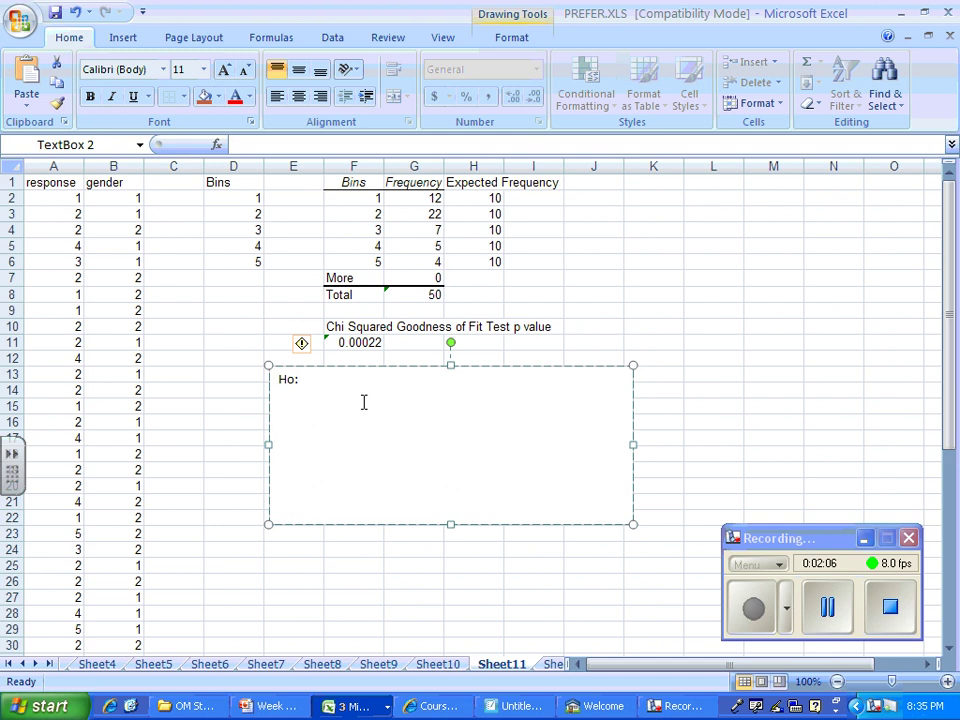
text(Ho: The data for responses a)
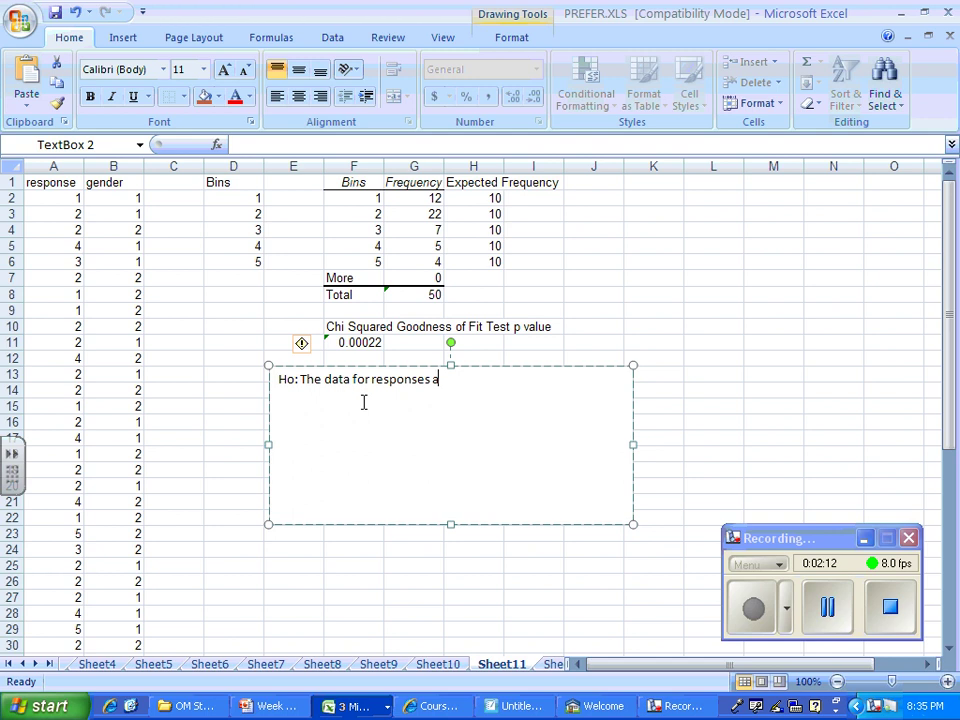
text(reormly distributed.)
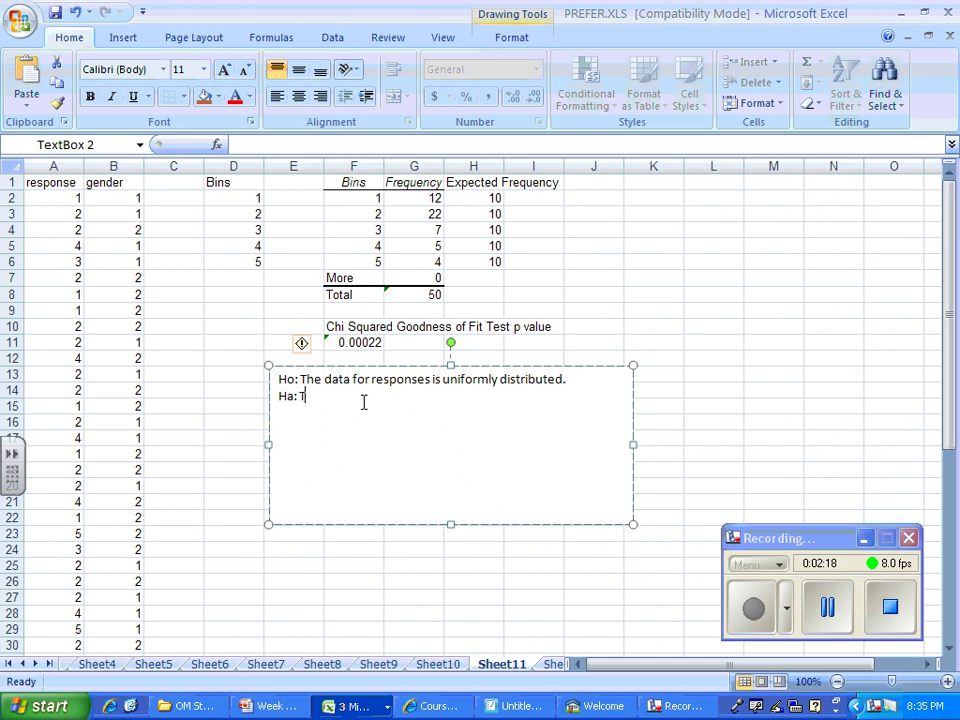
text(he data for responses is not un)
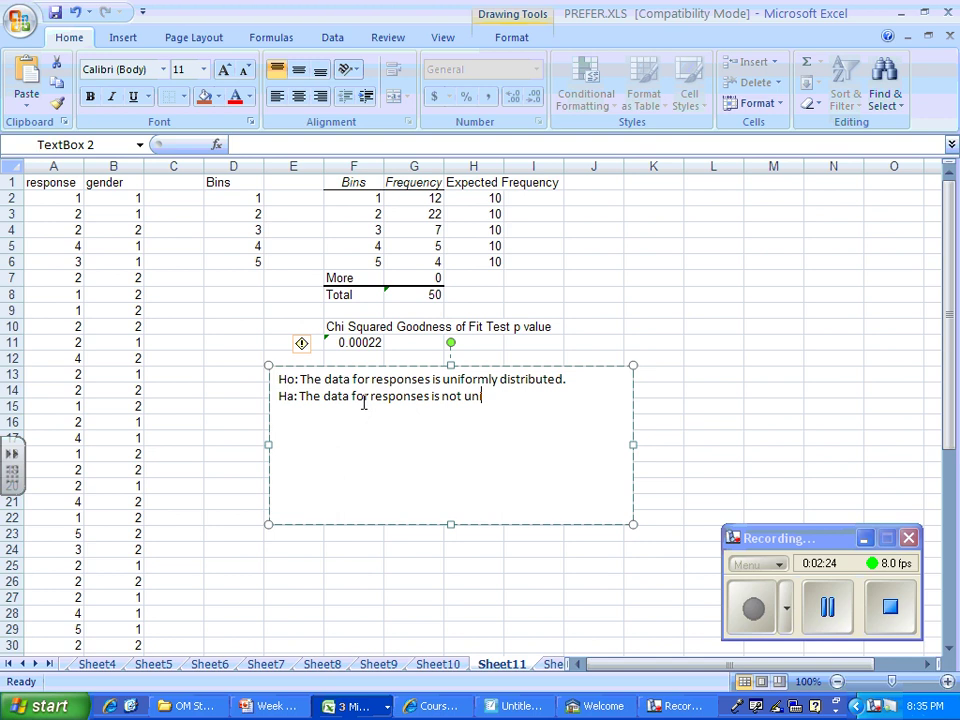
text(iformly distributed.)
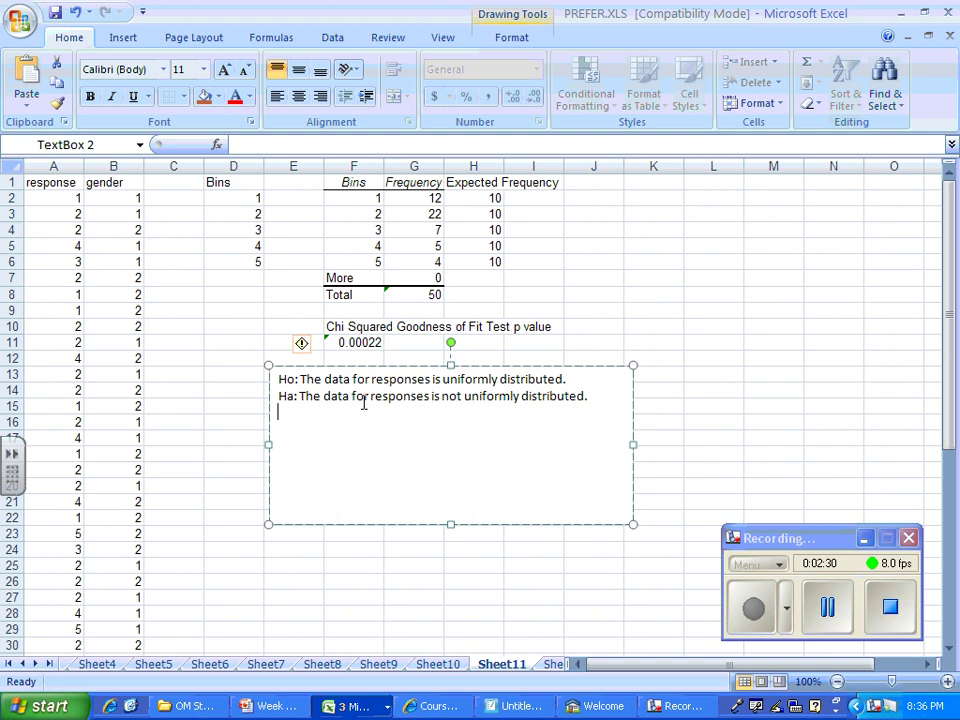
Step: Add the lines "alpha = 0.05", "Test: Chi Squared Goodness of Fit Test" and "p = 0.00022" below the hypotheses in the text box
text(alpha = 0.05 )
text(Tes)
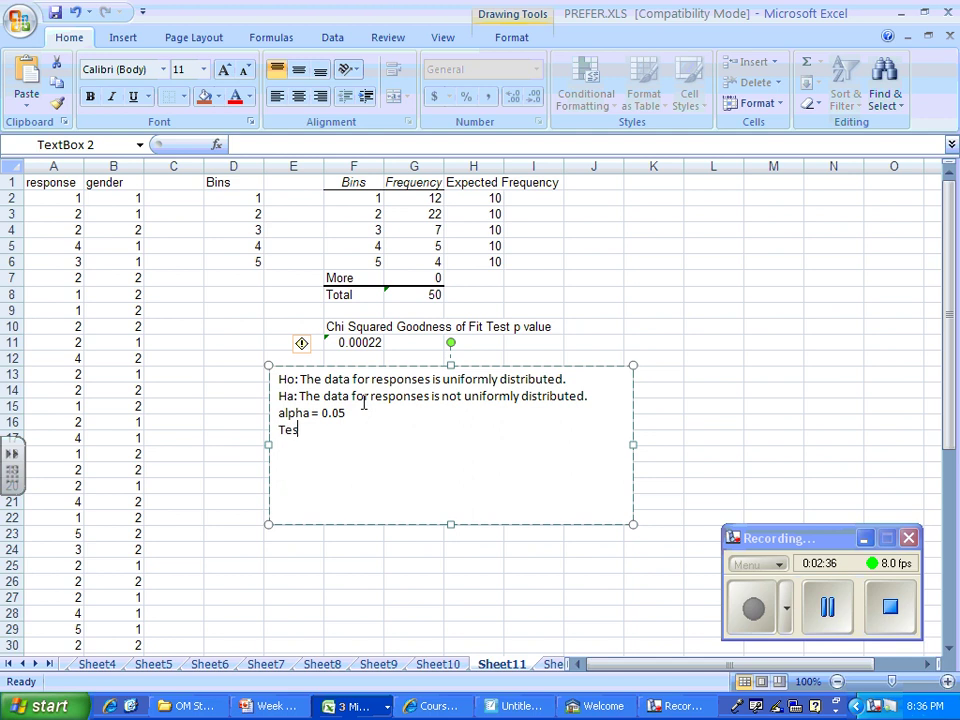
text(t: Chi Squared Goodness of Fit Tes)
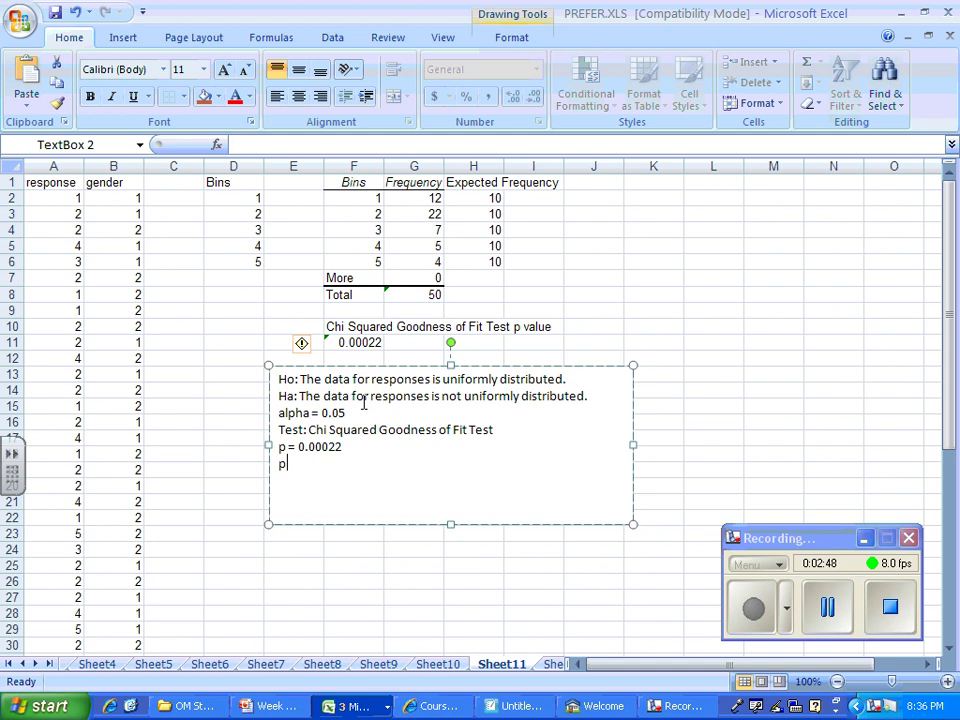
Step: Add the conclusion "p < 0.05 therefore we can reject Ho in favor of Ha. There is evidence to suggest that the data is not uniformly distributed."
text(therefore we can rejec)
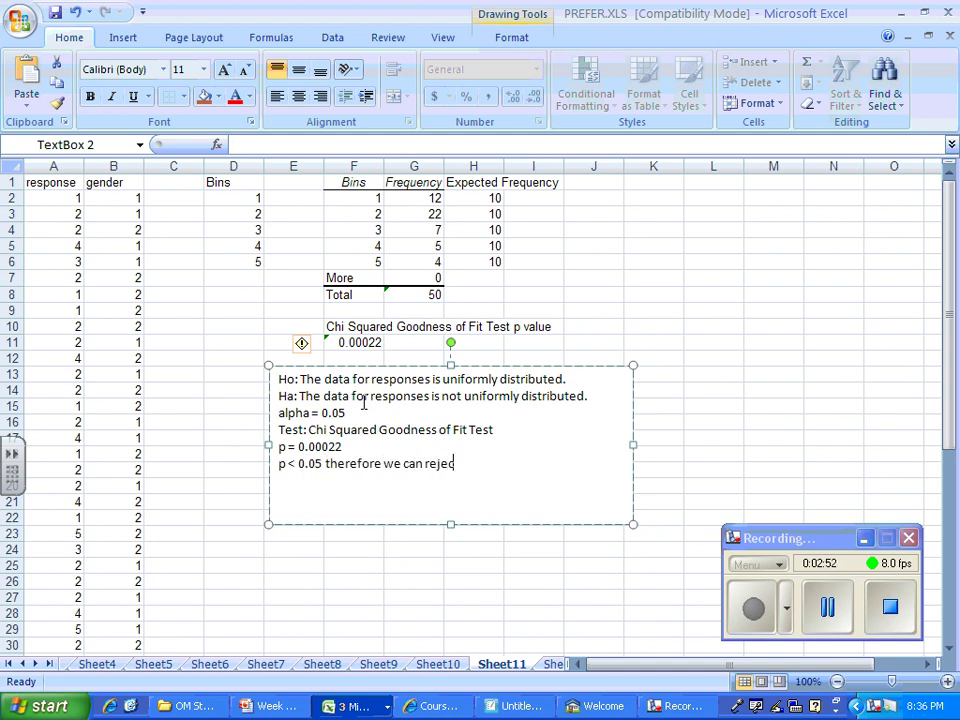
text(t Ho in favor of Ha)
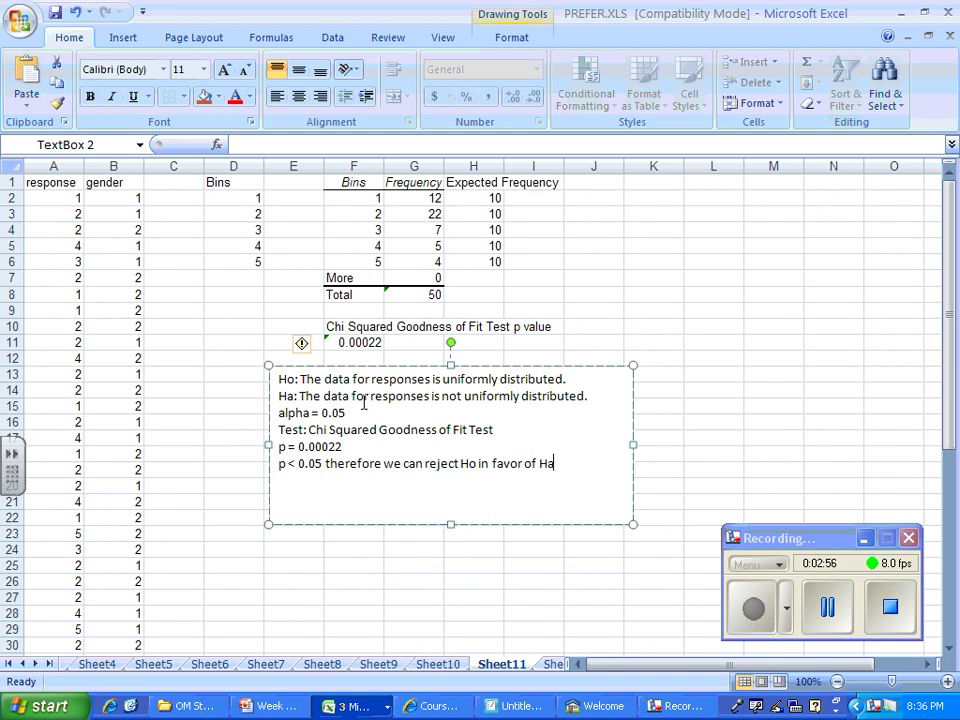
text(.  There is evidence to suggest that teh da)
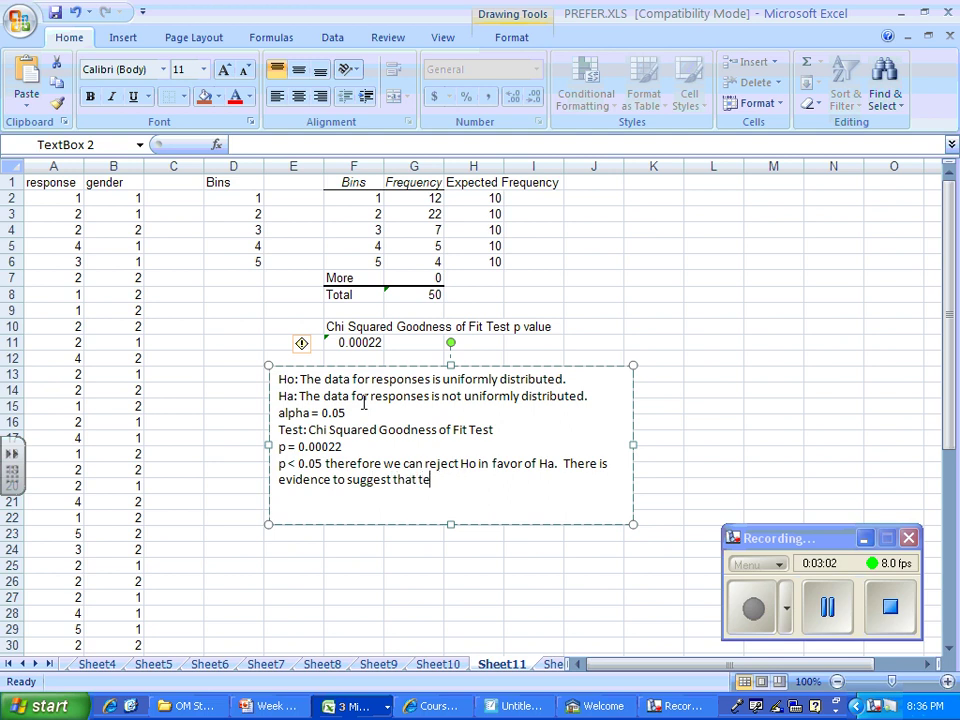
key(BackSpace)
key(BackSpace)
text(he data is not un)
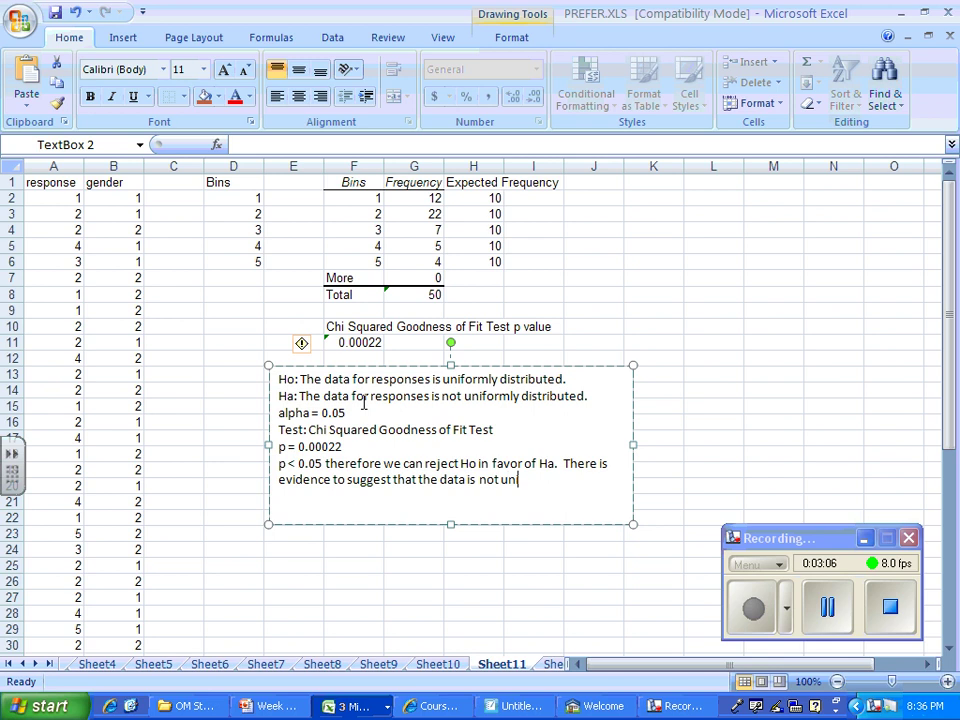
text(iformly distributed.)
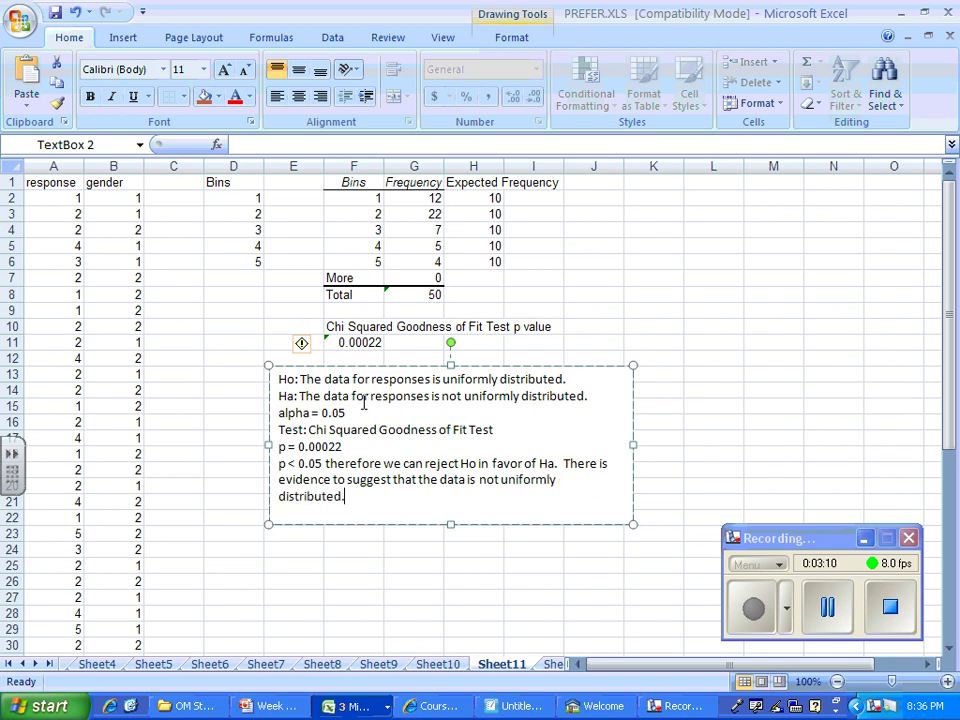